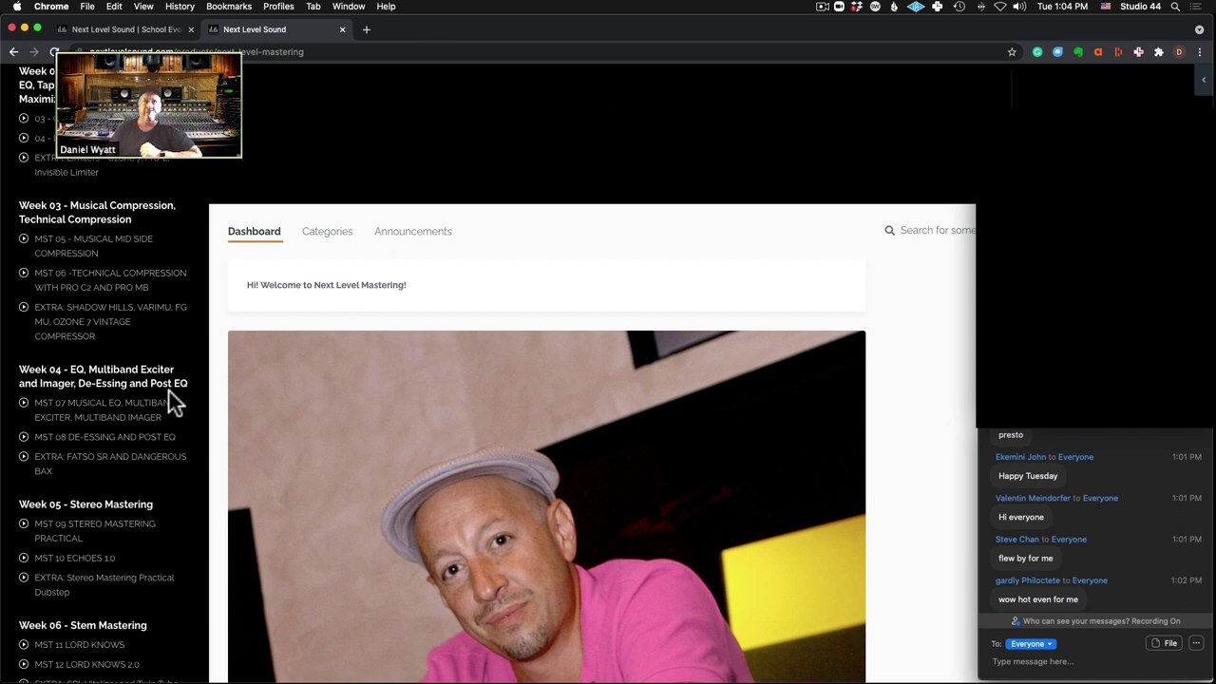
# Step: Switch from the browser to Cubase and activate the bypassed Pultec EQP-1A insert on Audio 02
pyautogui.click(667, 42)
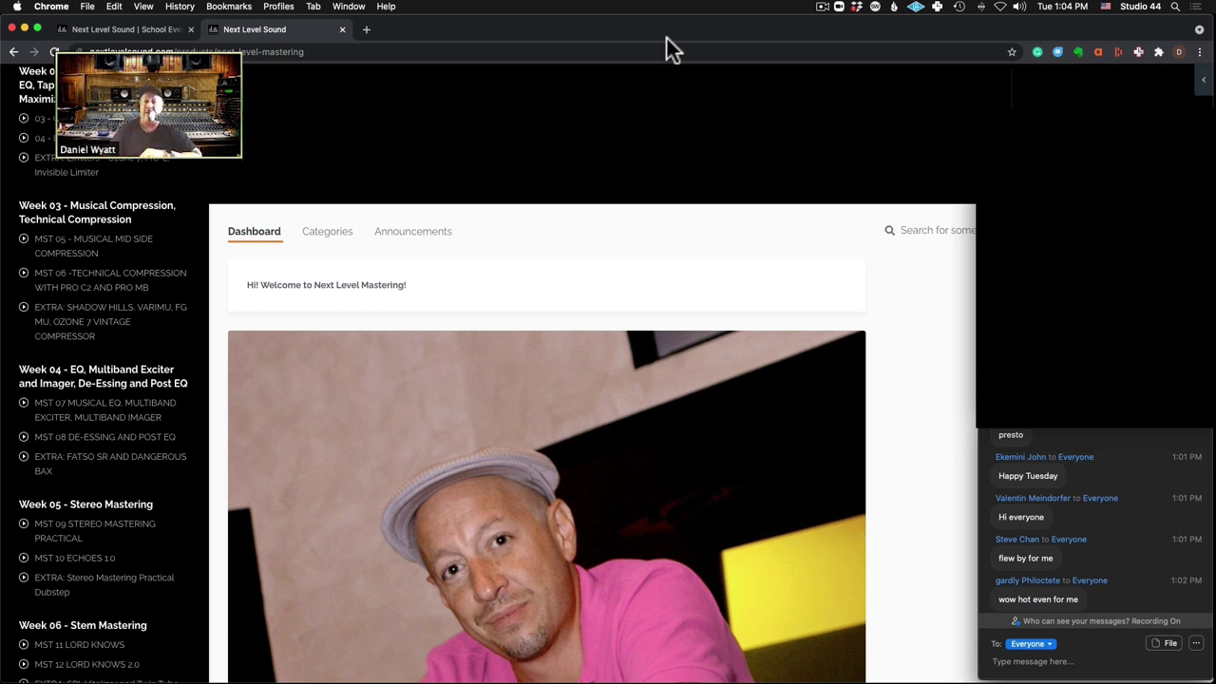
pyautogui.hotkey('ctrl', 'Left')
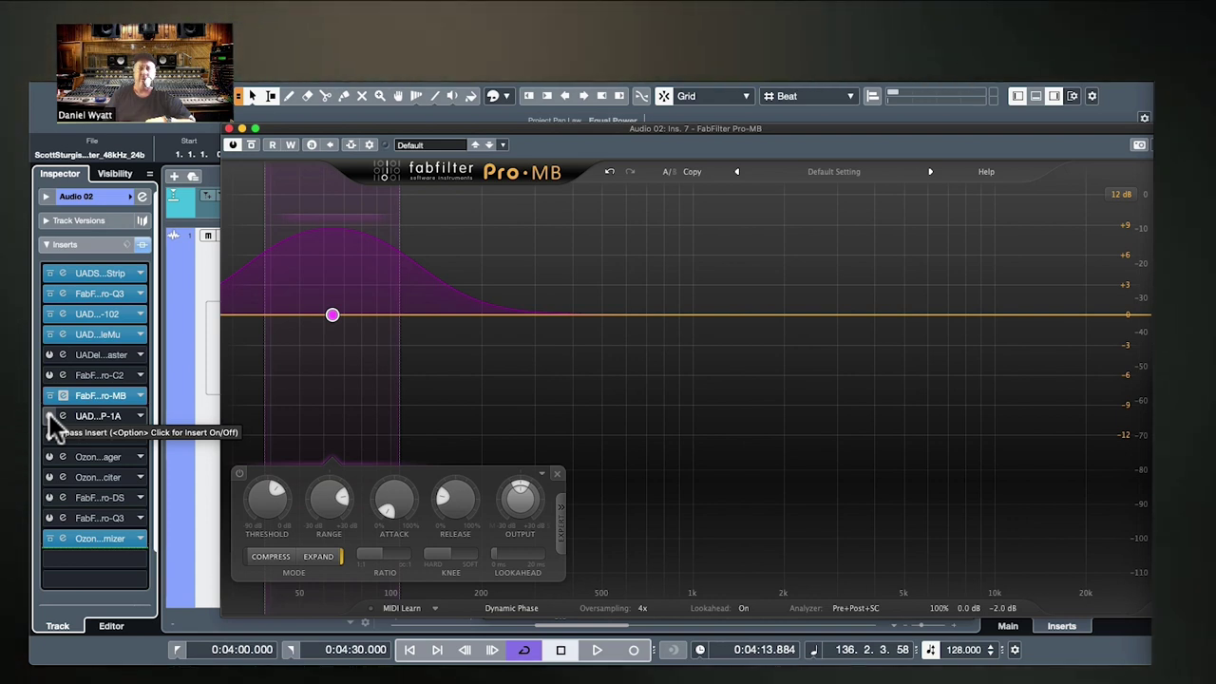
pyautogui.click(49, 415)
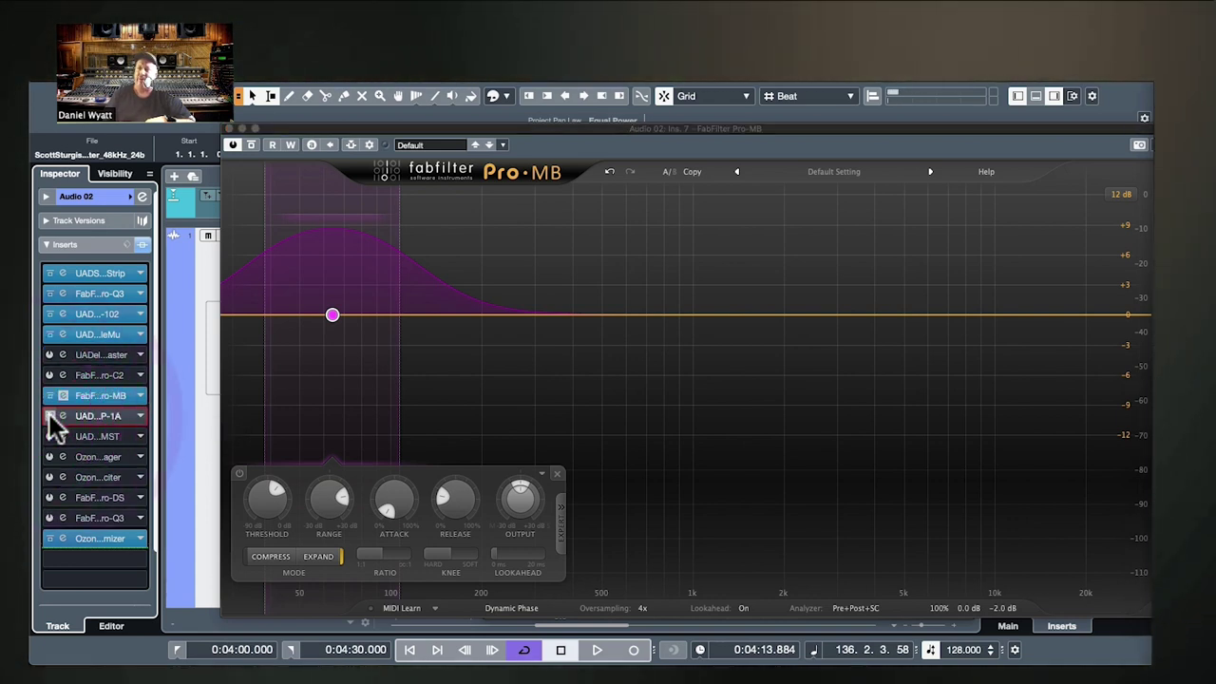
pyautogui.click(49, 415)
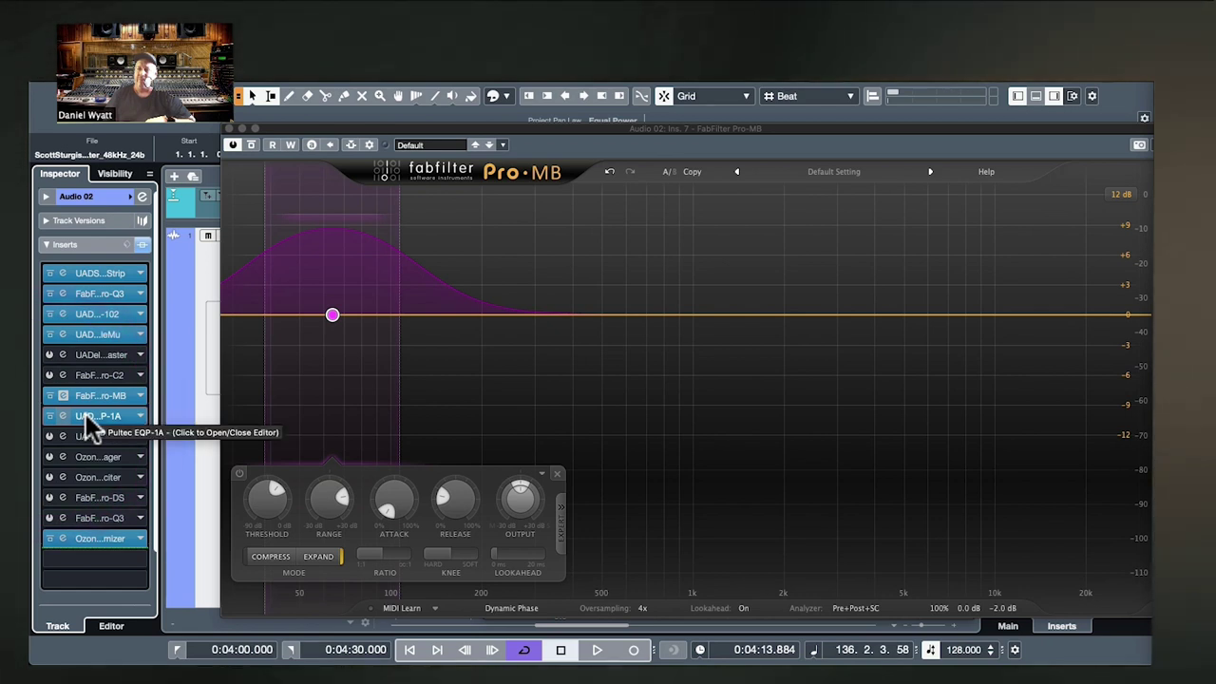
# Step: Replace the open FabFilter Pro-MB editor with the Pultec EQP-1A editor, positioned above the VUMT meters
pyautogui.click(85, 415)
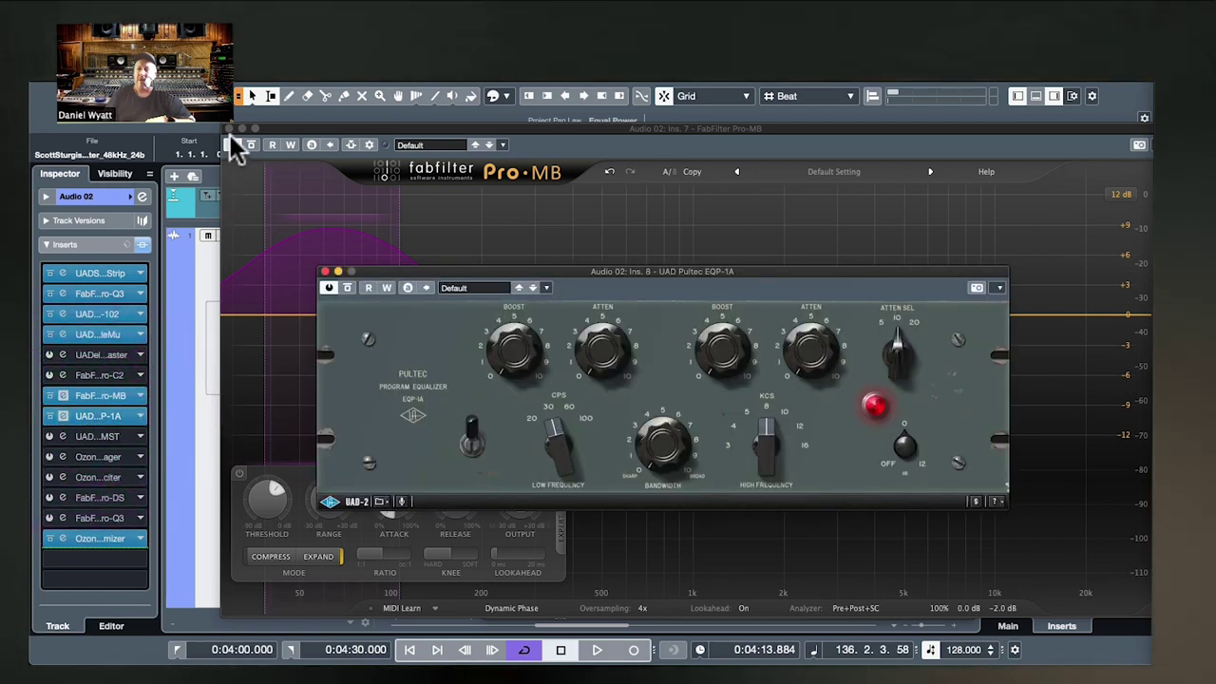
pyautogui.click(229, 128)
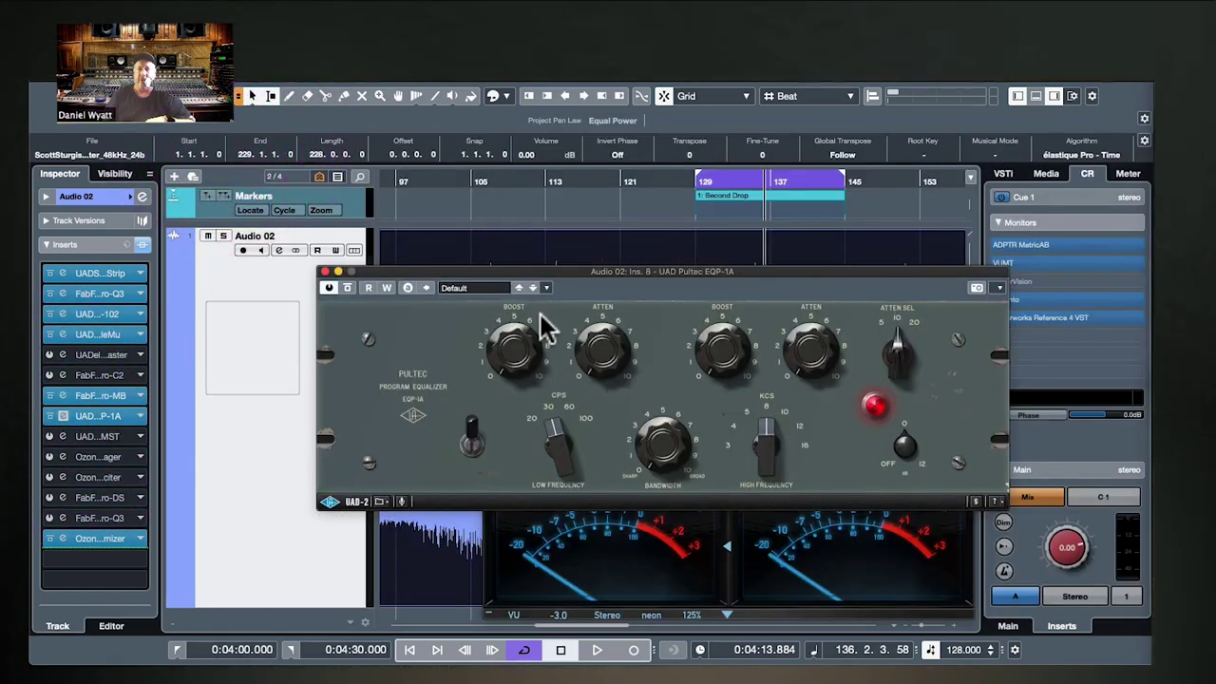
pyautogui.moveTo(548, 275); pyautogui.dragTo(521, 184)
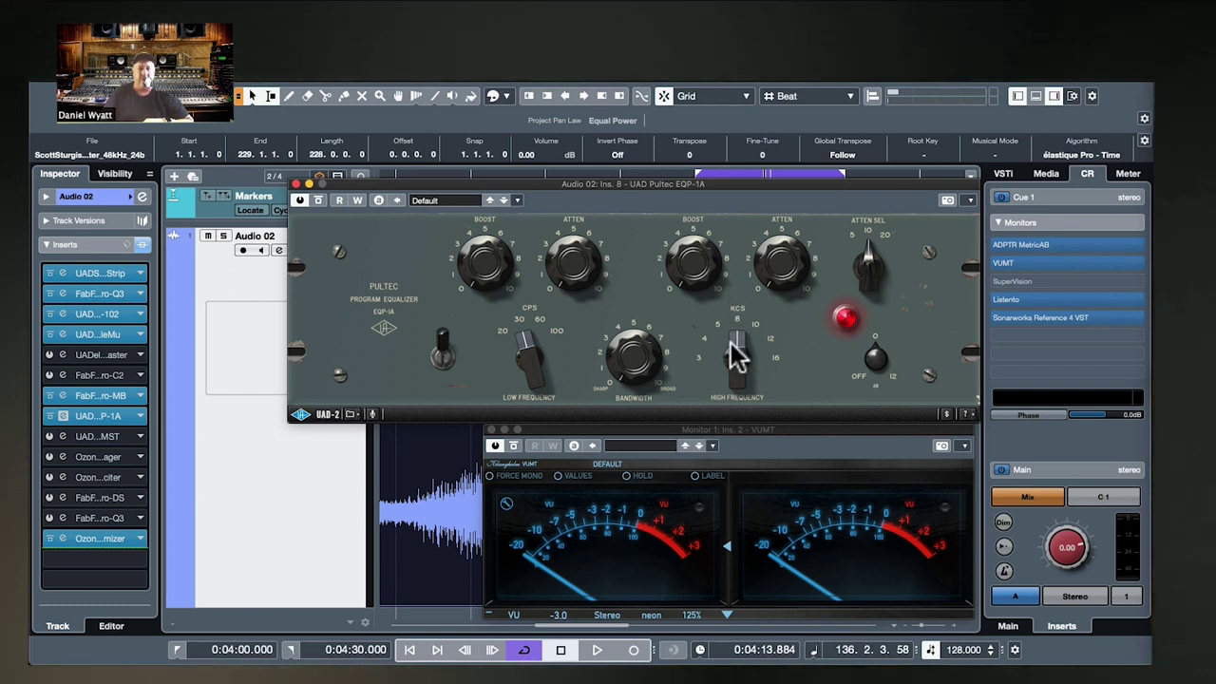
# Step: Switch the Pultec's high-frequency selector back and forth among the 4, 5, 8 and 12 KCS positions
pyautogui.moveTo(730, 359)
pyautogui.mouseDown()
pyautogui.moveTo(748, 323)
pyautogui.moveTo(719, 371)
pyautogui.mouseUp()
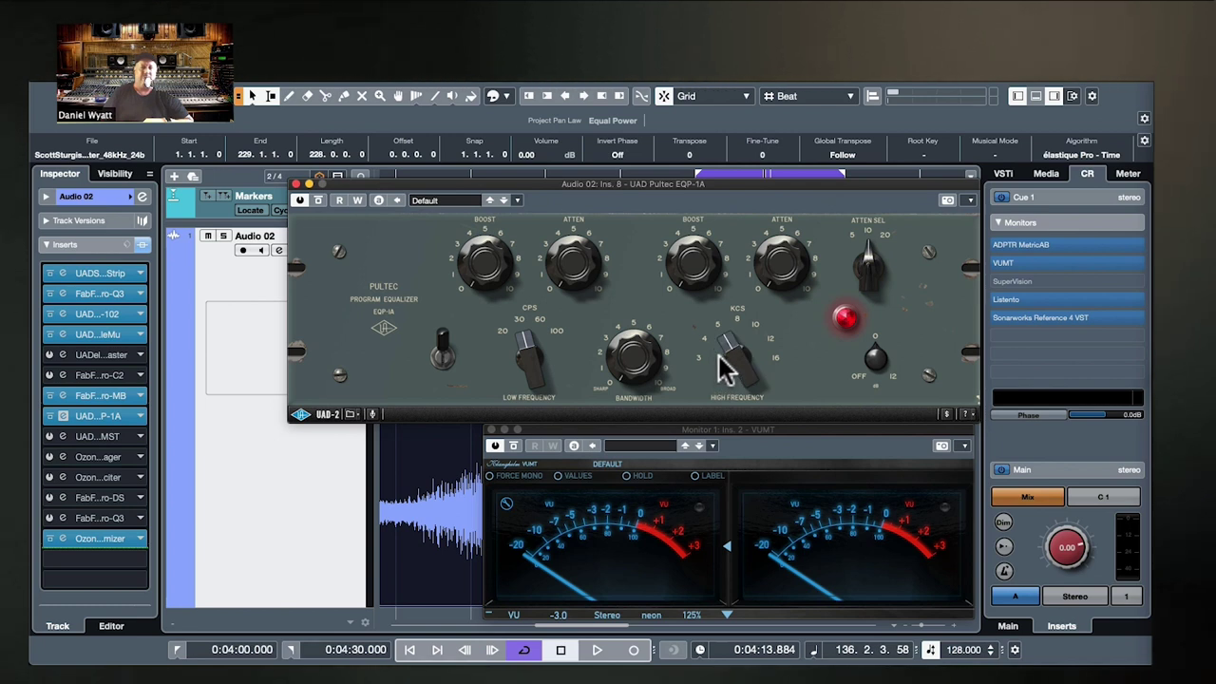
pyautogui.click(727, 350)
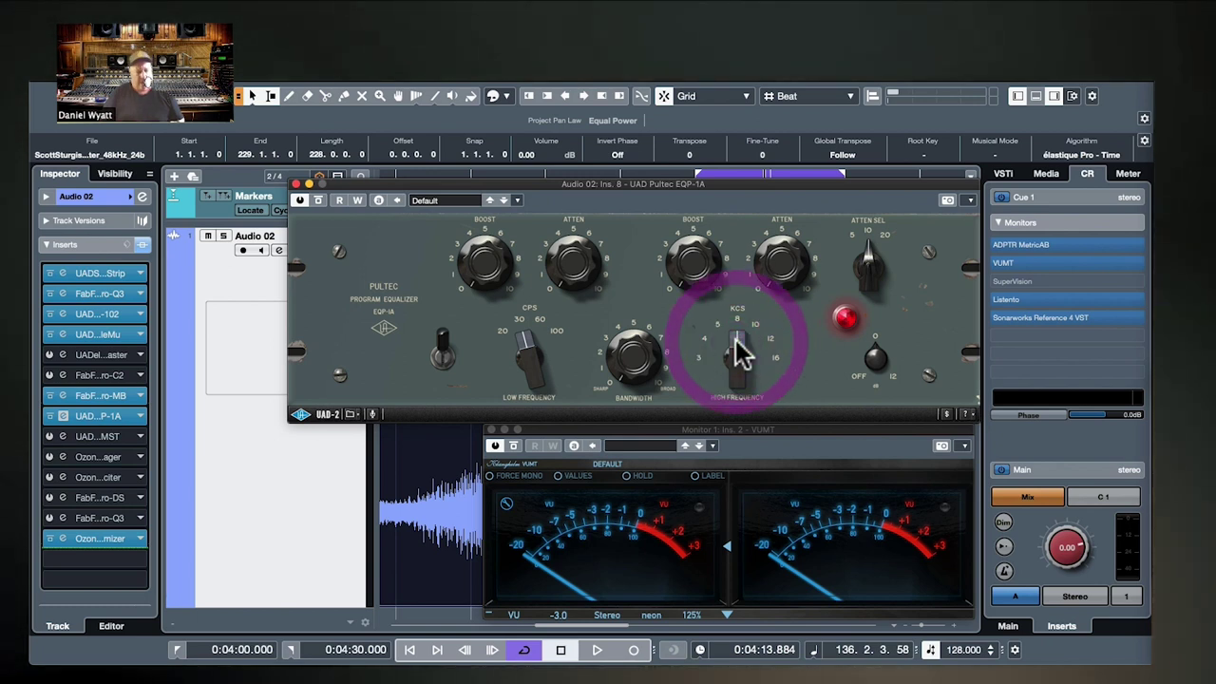
pyautogui.click(737, 344)
pyautogui.click(737, 344)
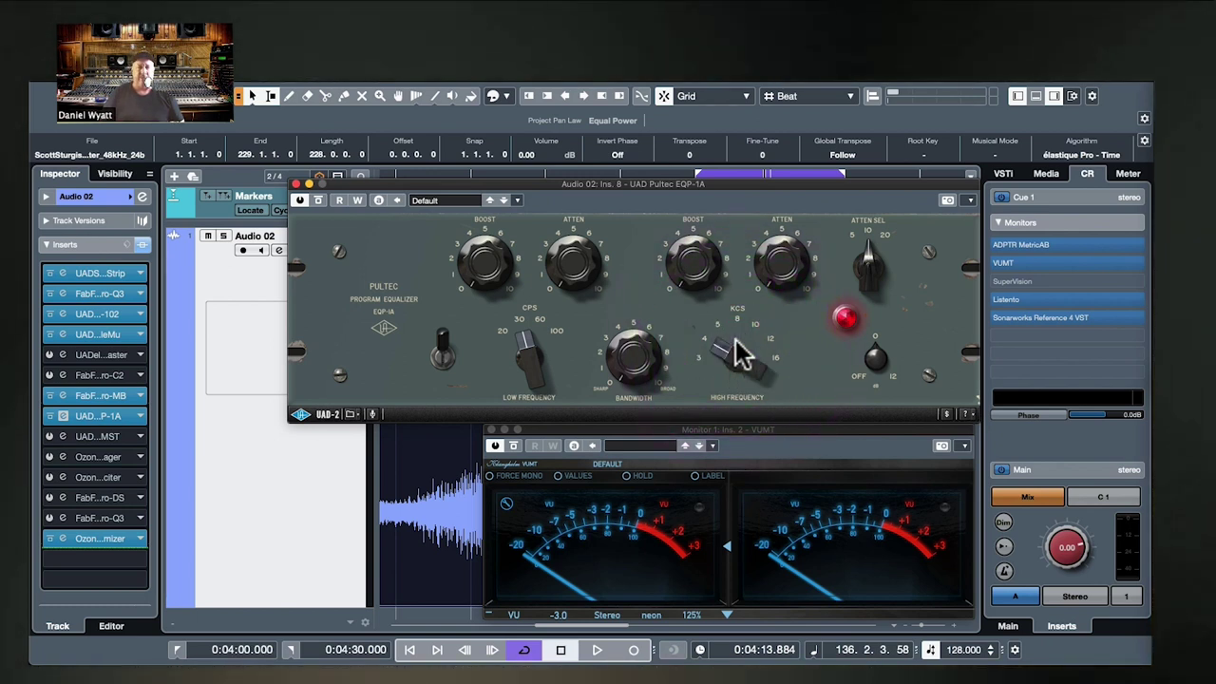
pyautogui.click(736, 342)
pyautogui.click(737, 342)
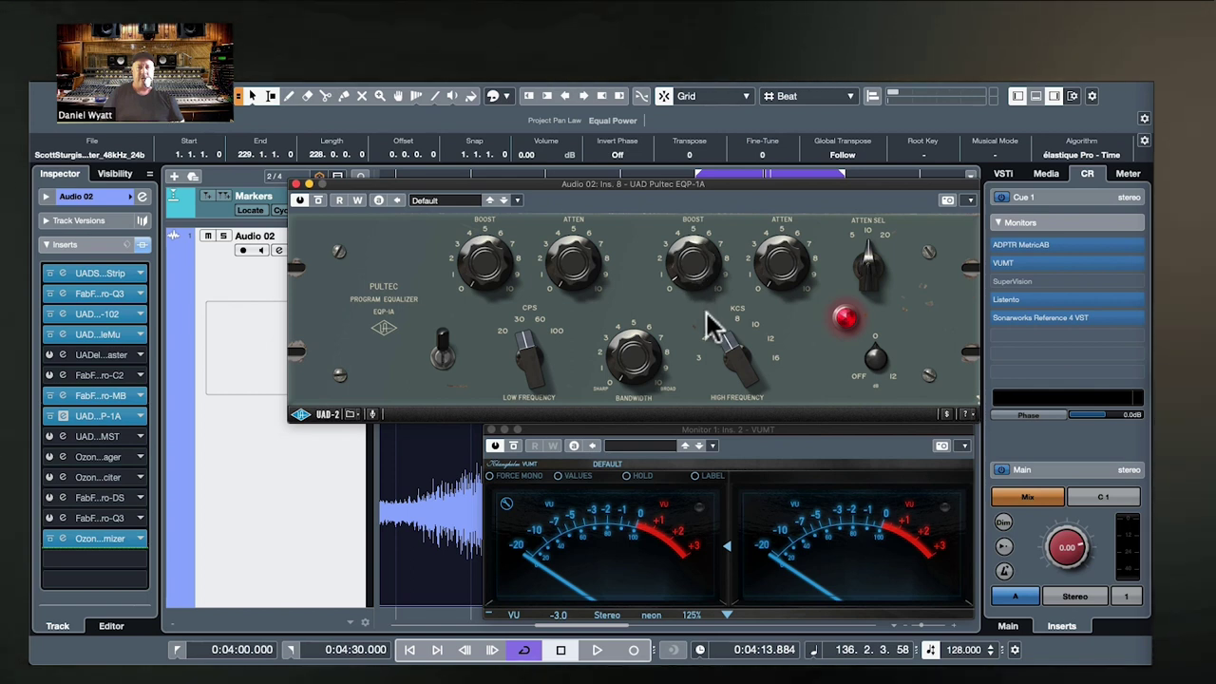
pyautogui.click(733, 359)
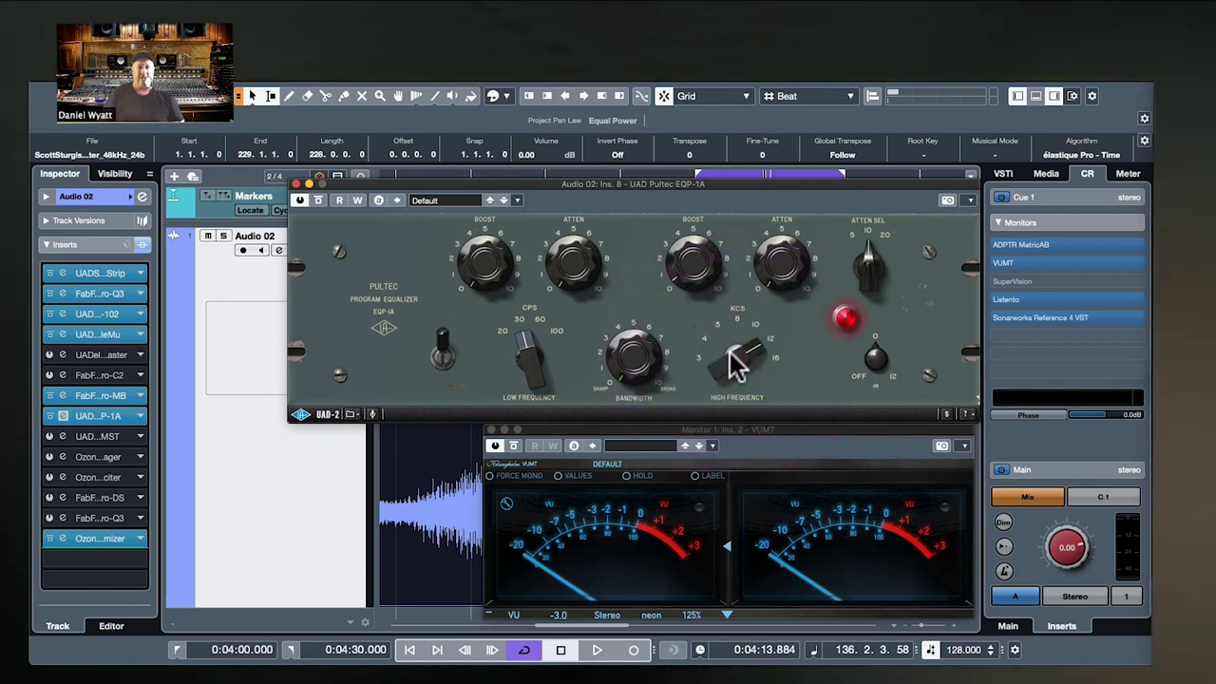
pyautogui.click(734, 359)
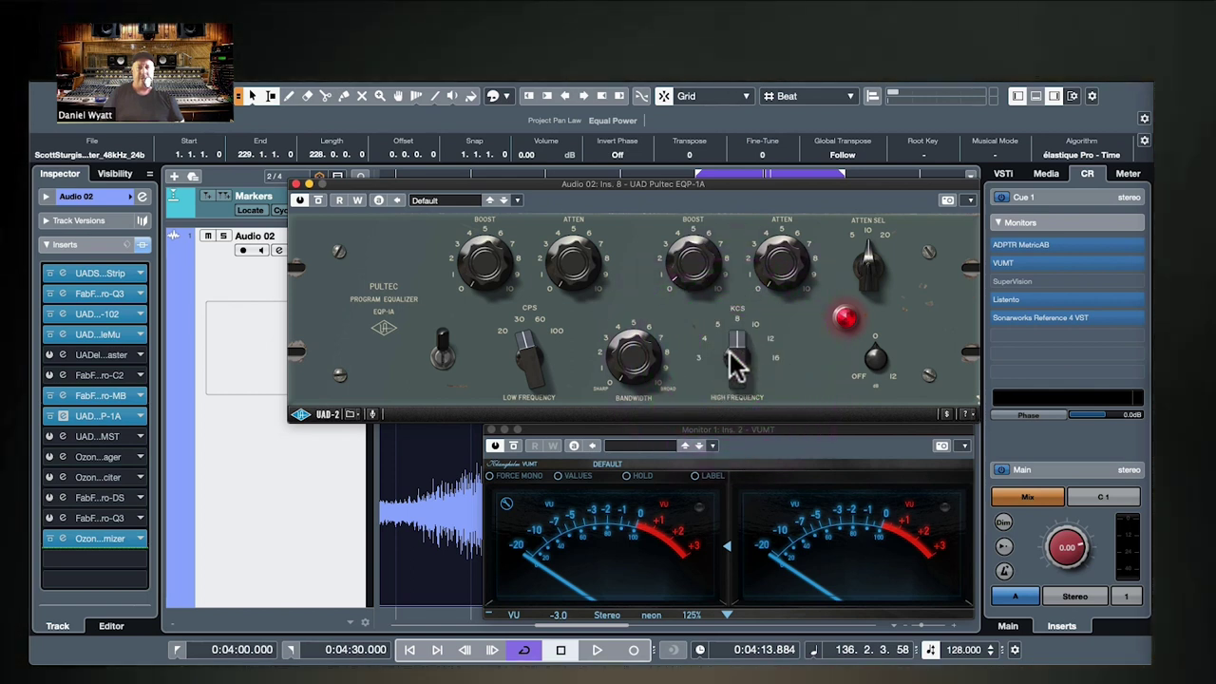
pyautogui.click(733, 359)
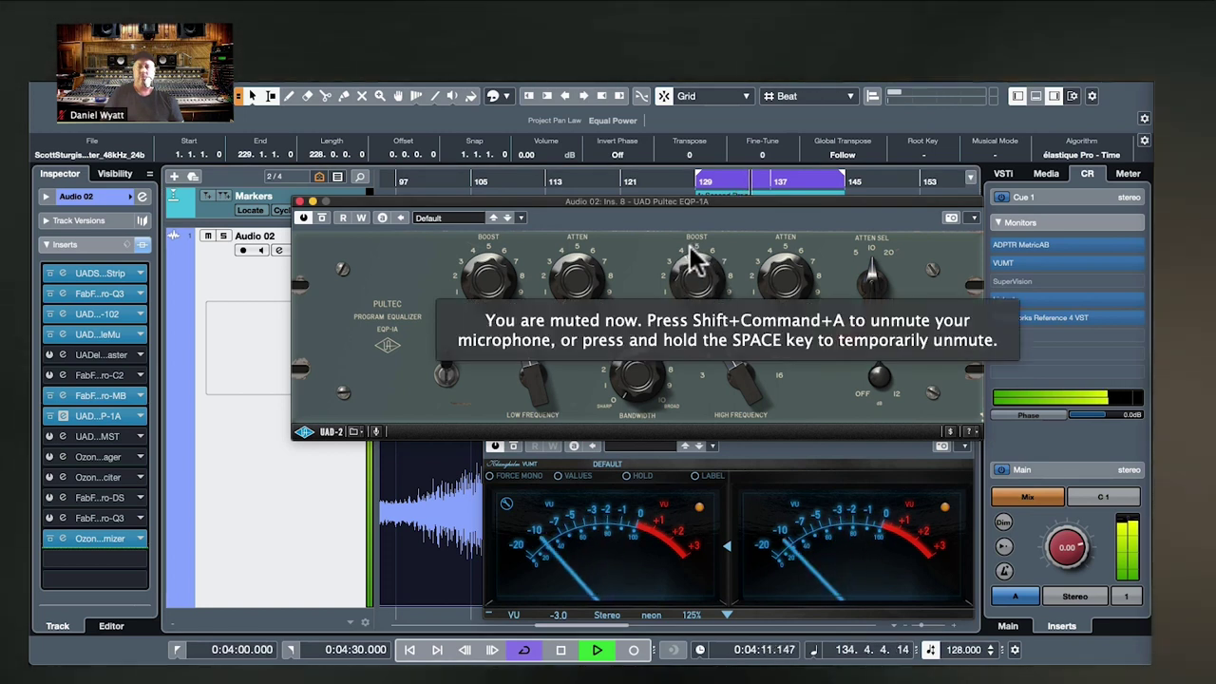
# Step: Adjust the Pultec's high-frequency boost during playback and audition the selector from 5 down to 3 KCS and back up to 8
pyautogui.click(696, 261)
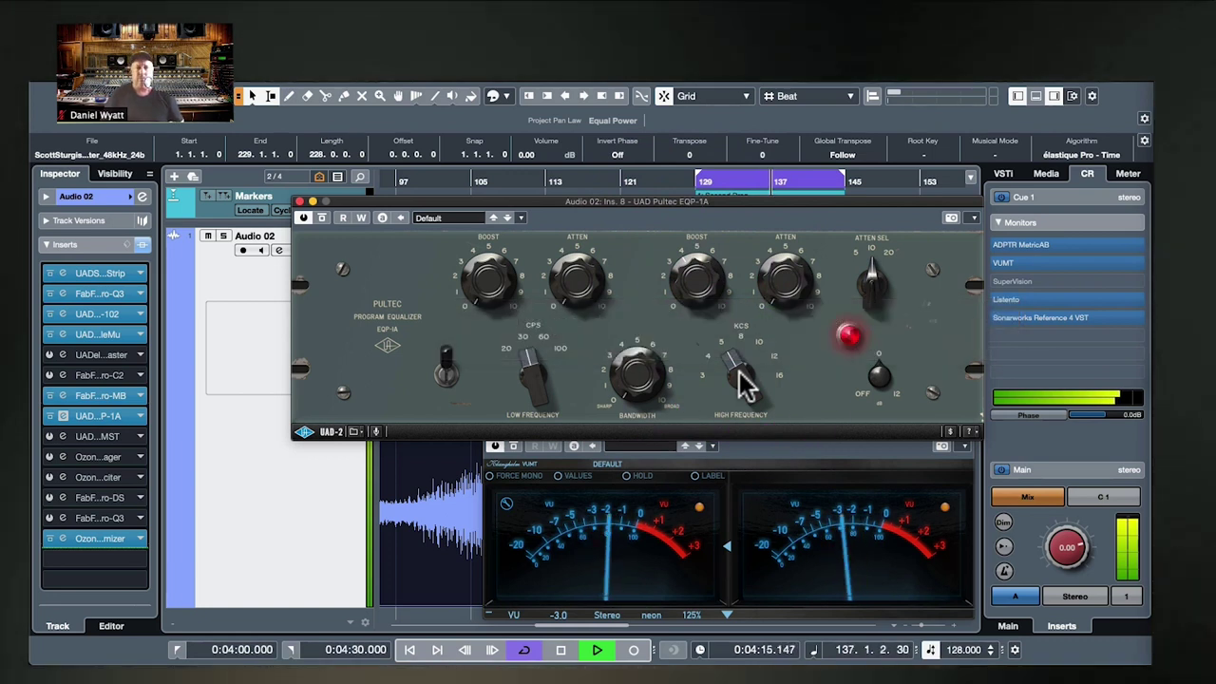
pyautogui.click(741, 375)
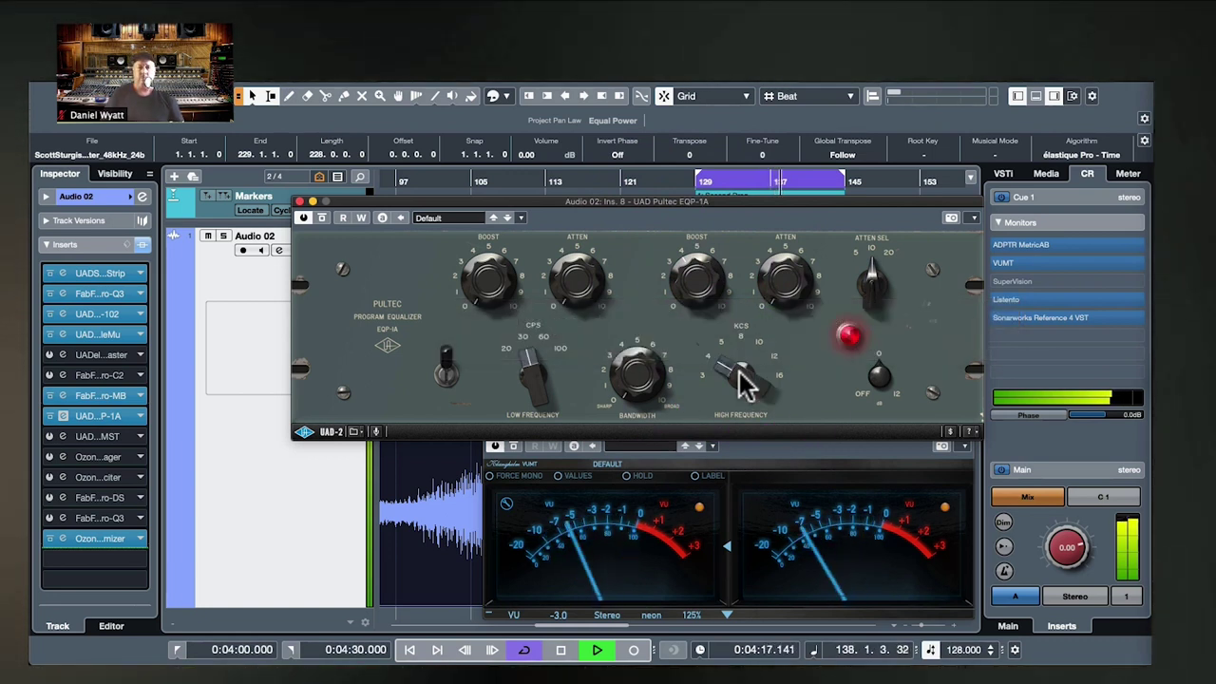
pyautogui.click(739, 372)
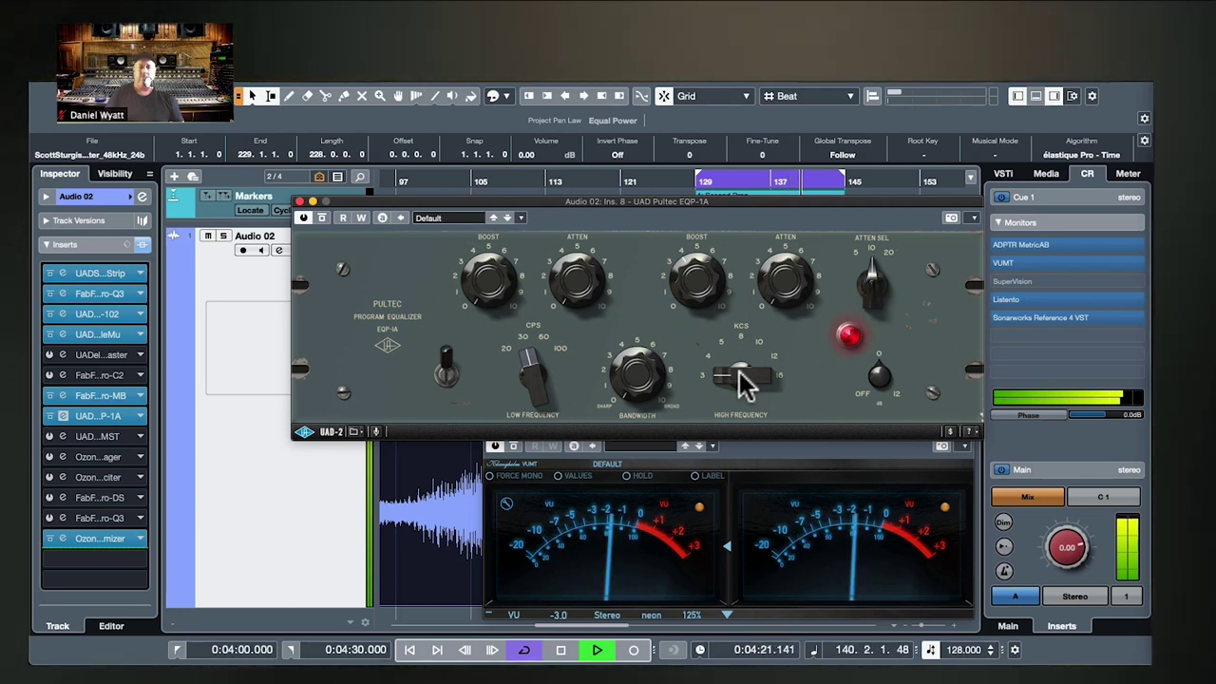
pyautogui.click(739, 371)
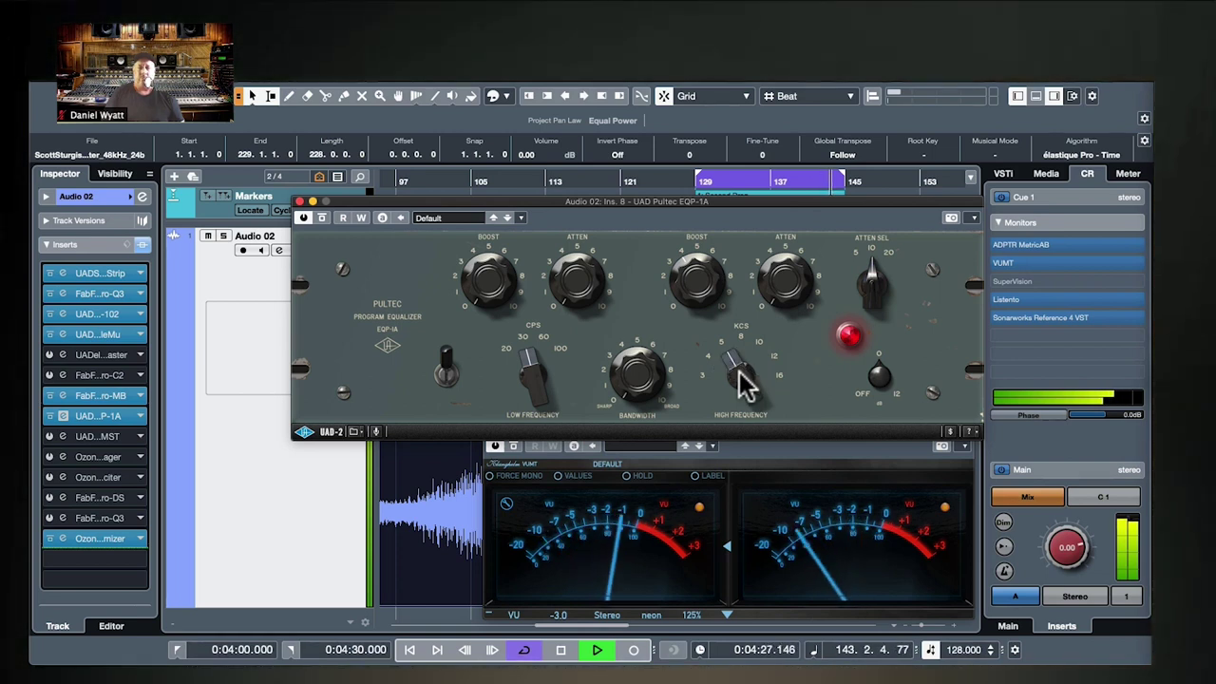
pyautogui.click(743, 375)
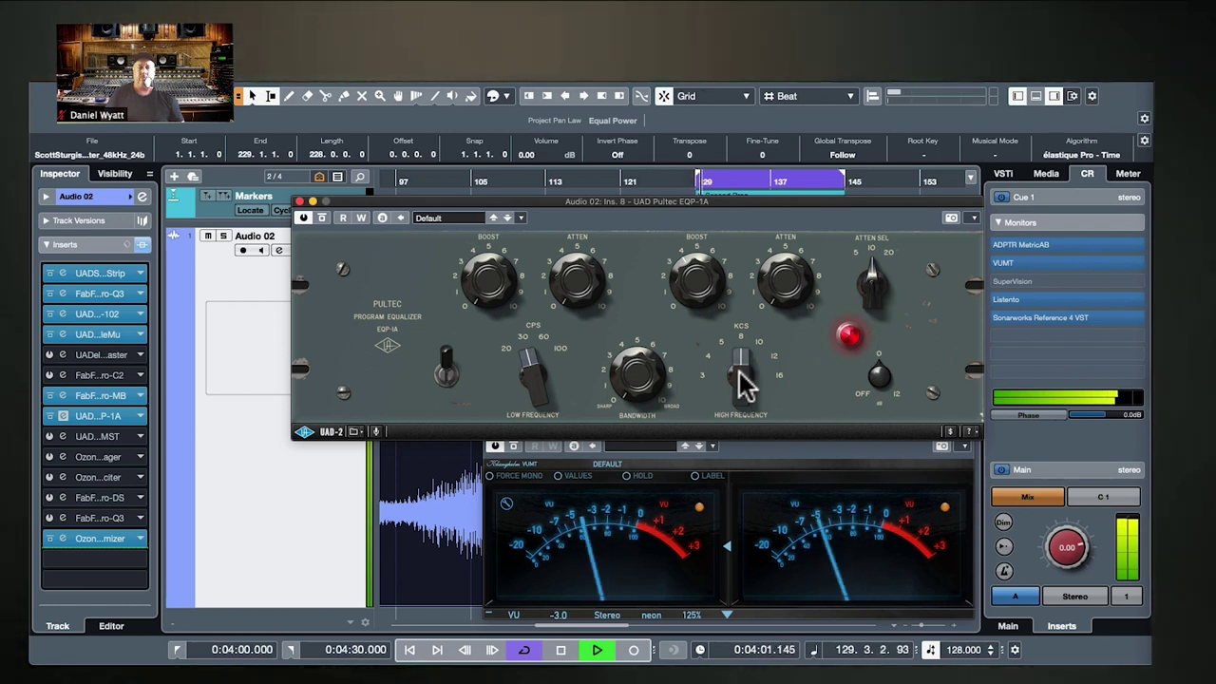
# Step: Audition higher boost frequencies on the playing loop by raising the high-frequency selector through 10 and 12 to 16 KCS
pyautogui.click(848, 338)
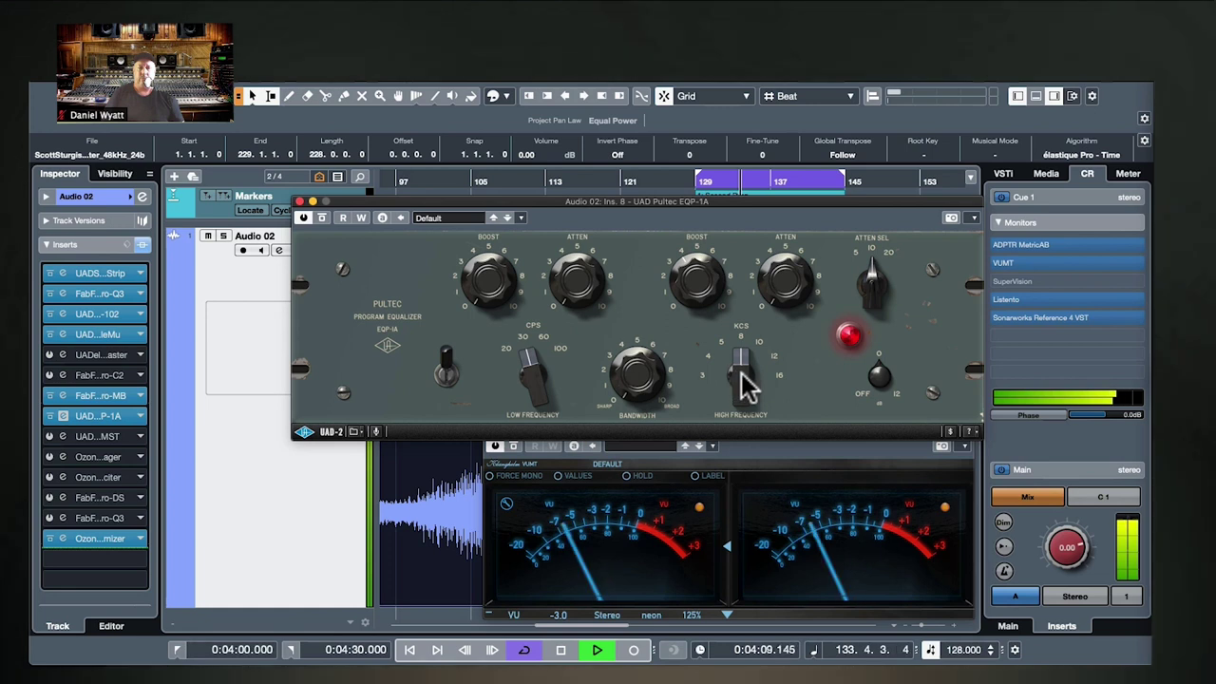
pyautogui.click(739, 372)
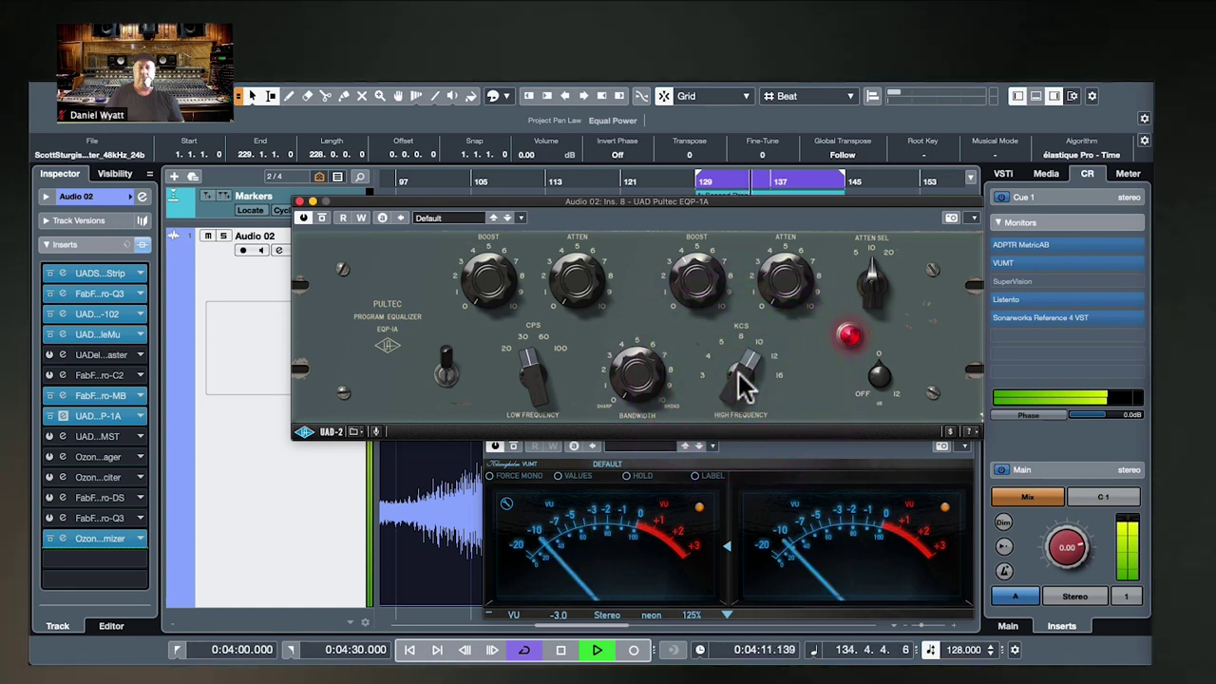
pyautogui.click(739, 372)
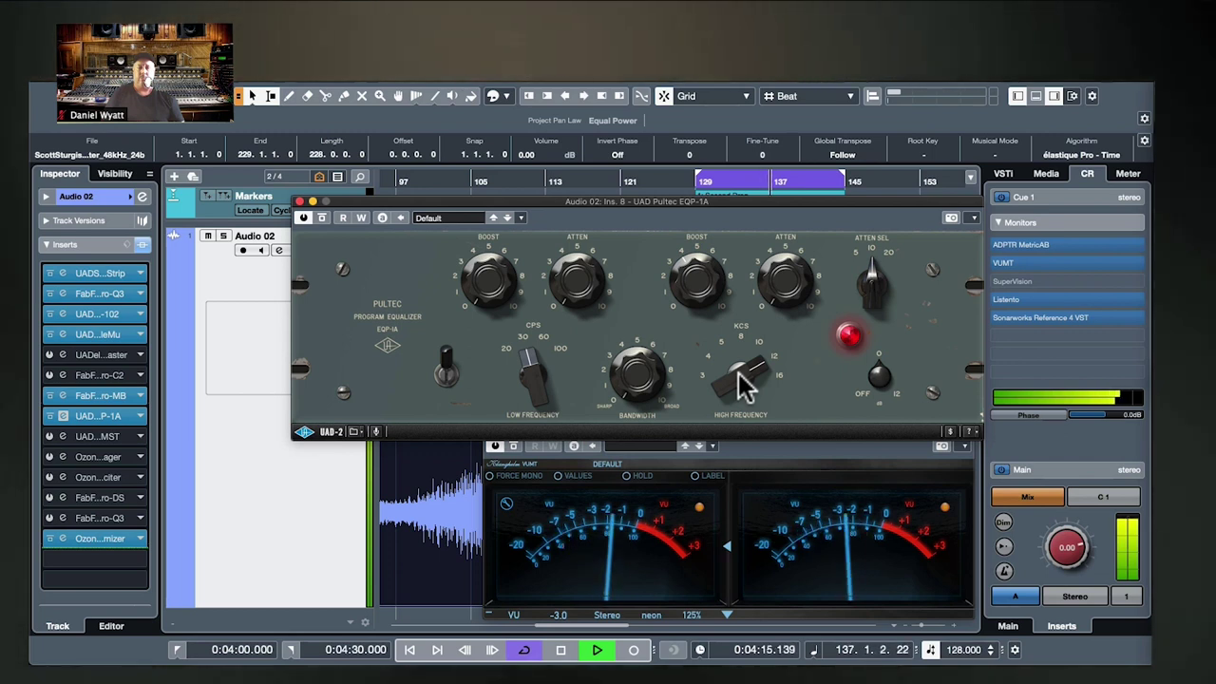
pyautogui.click(738, 372)
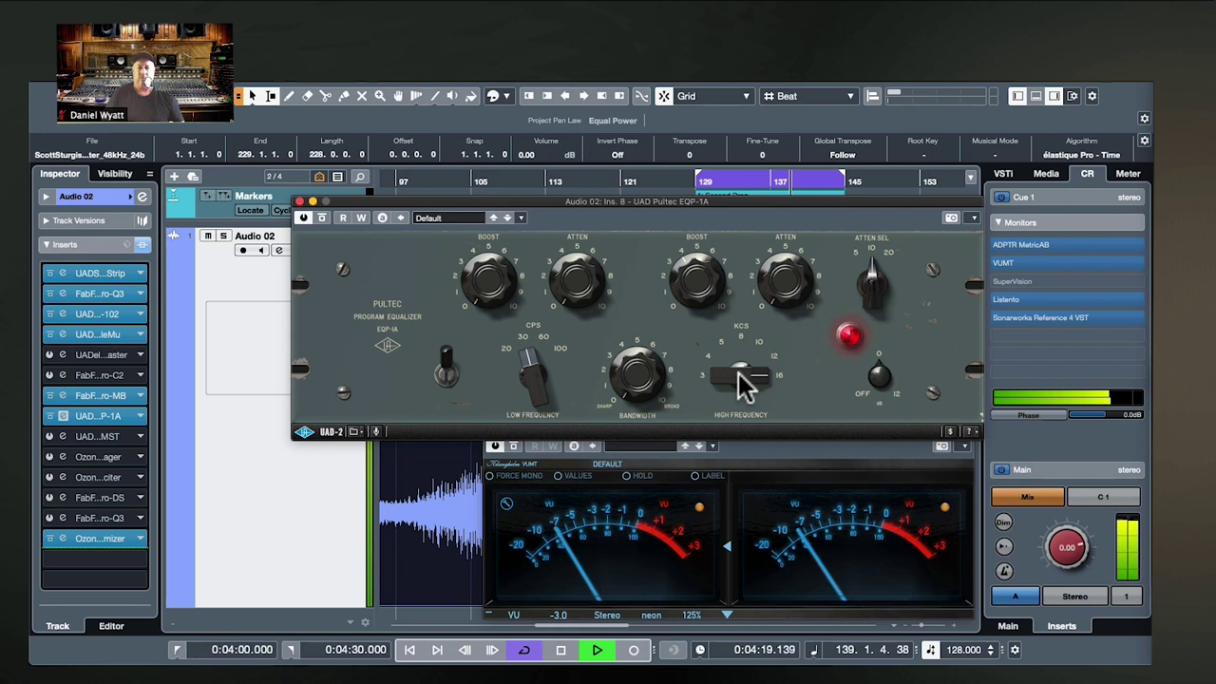
# Step: Sweep the high-frequency selector back down to 3 KCS while listening, and settle it at 10 KCS
pyautogui.click(738, 373)
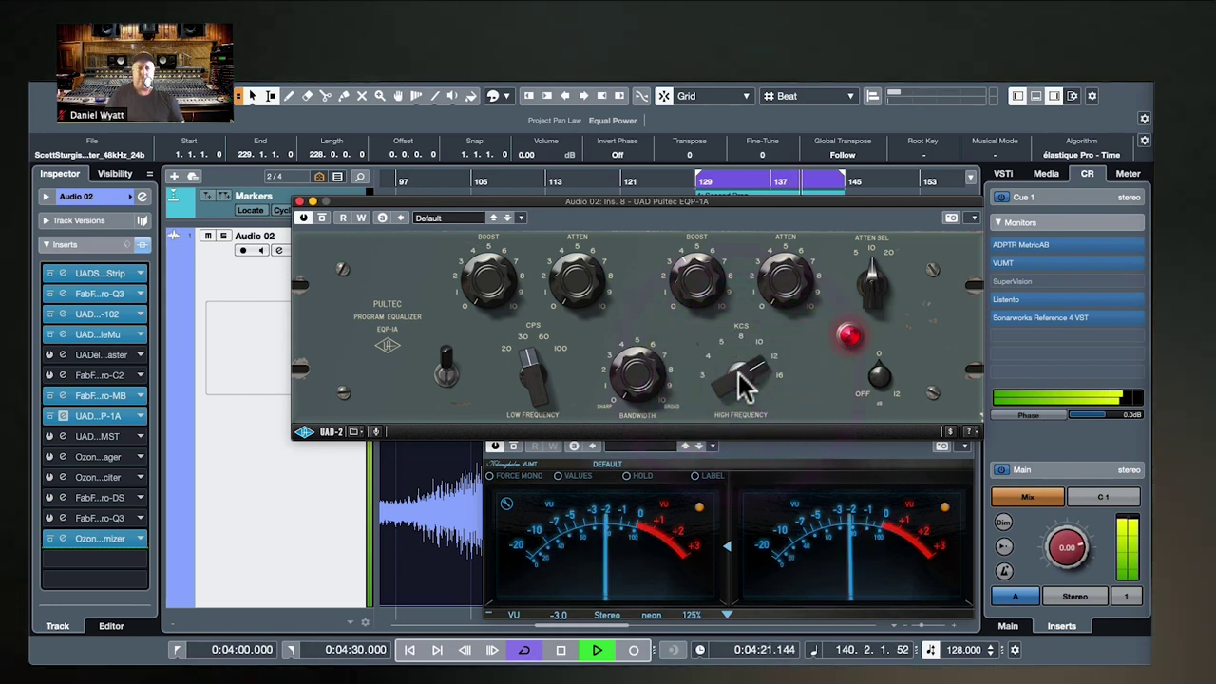
pyautogui.click(738, 372)
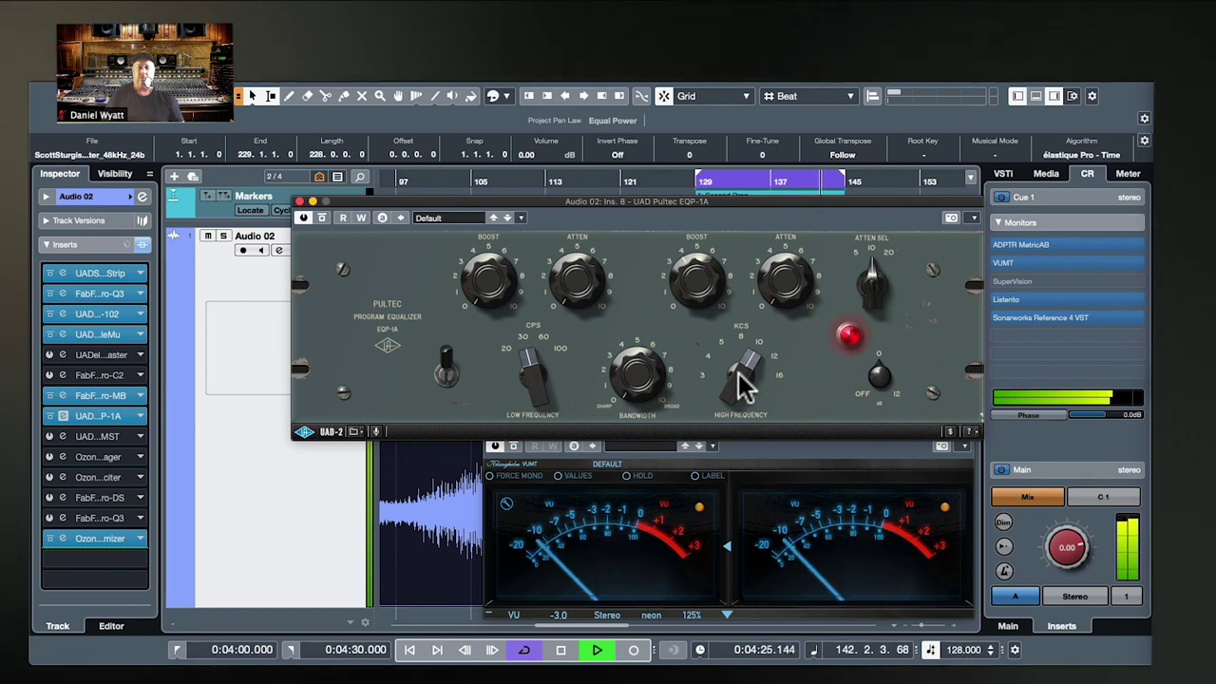
pyautogui.click(738, 372)
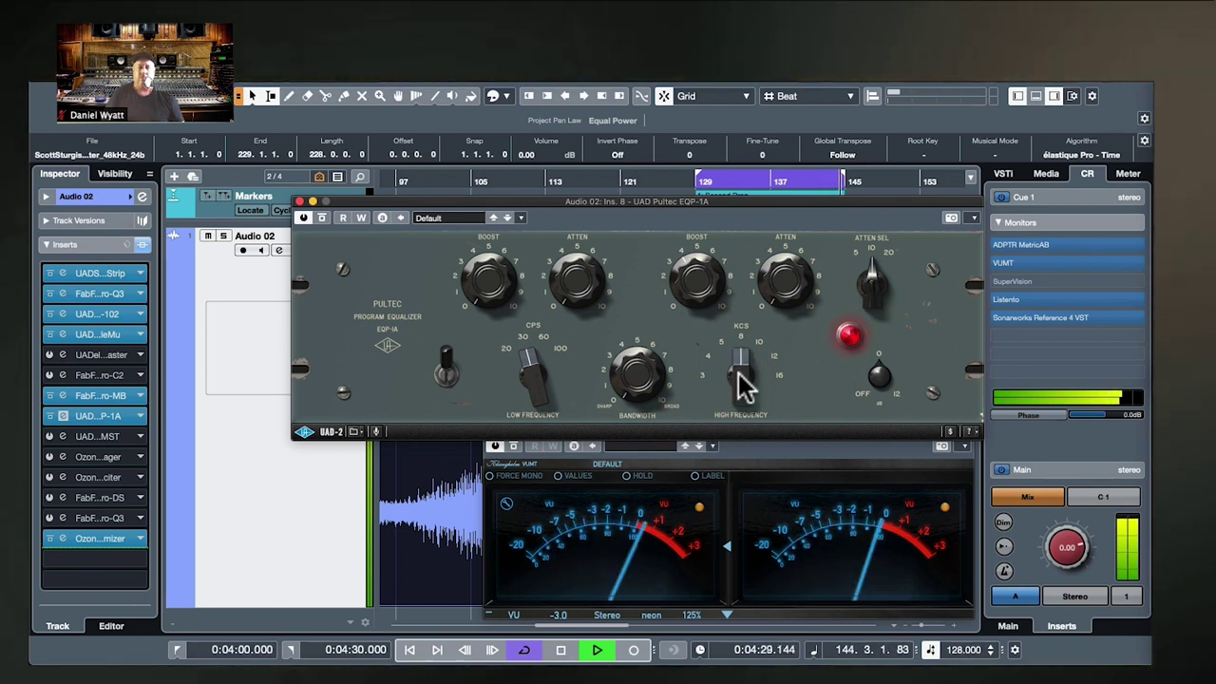
pyautogui.click(738, 373)
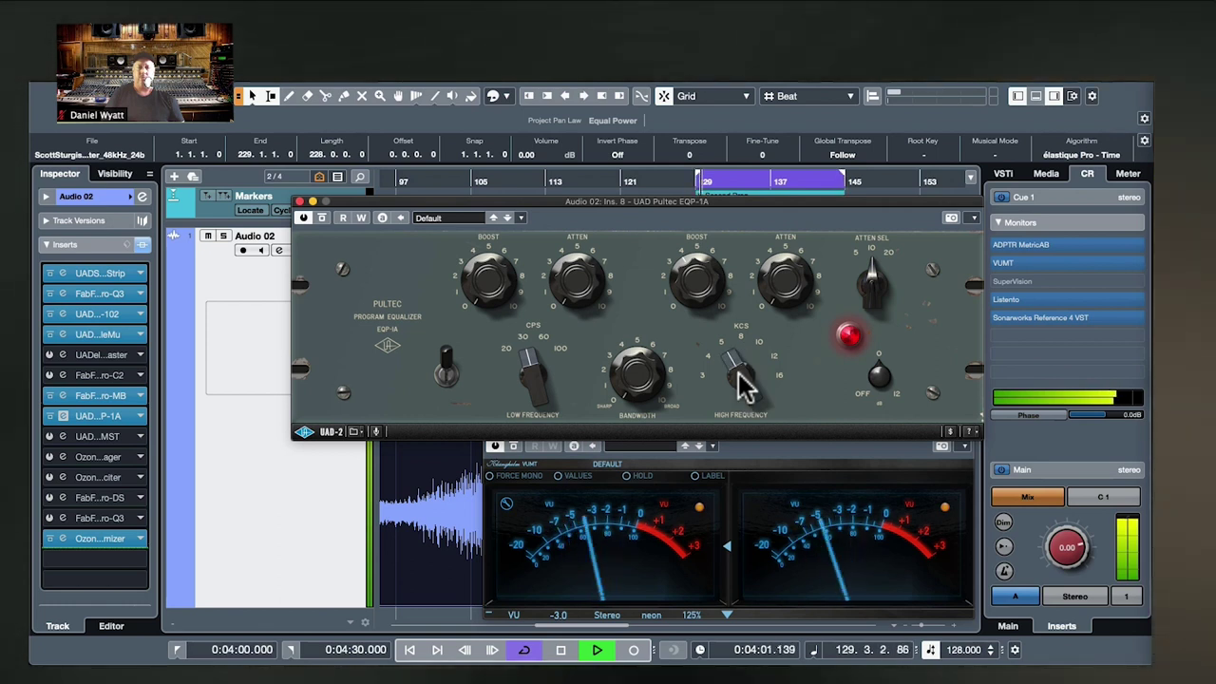
pyautogui.click(738, 372)
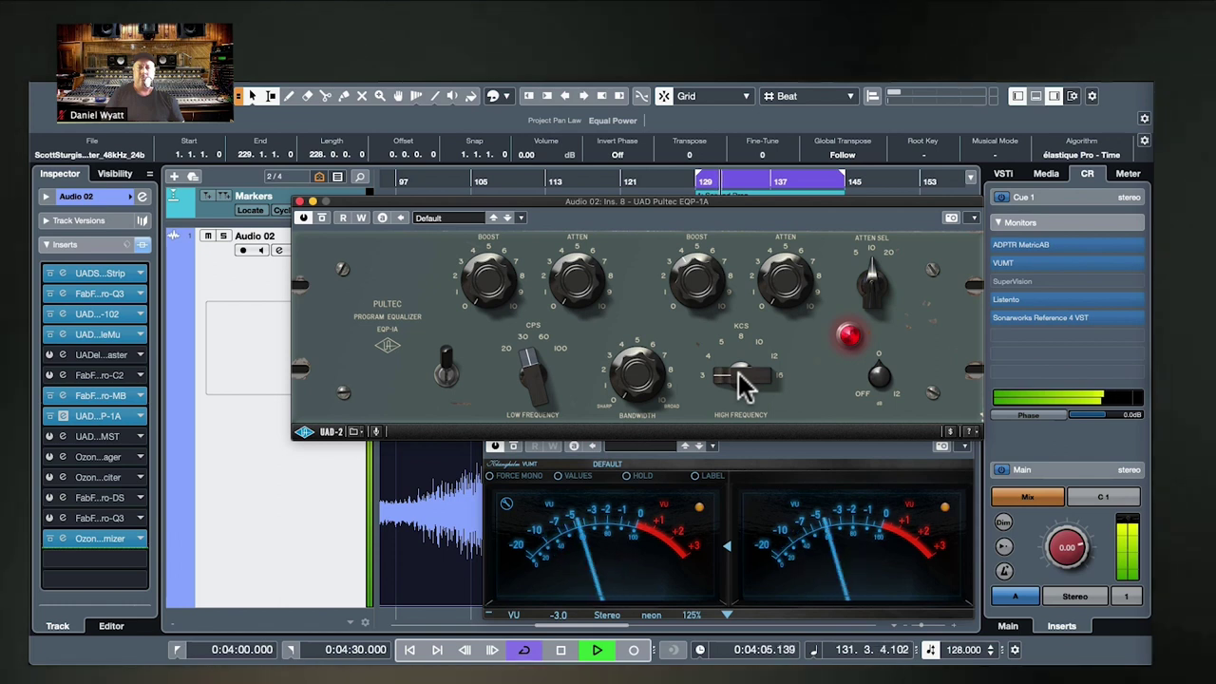
pyautogui.click(738, 372)
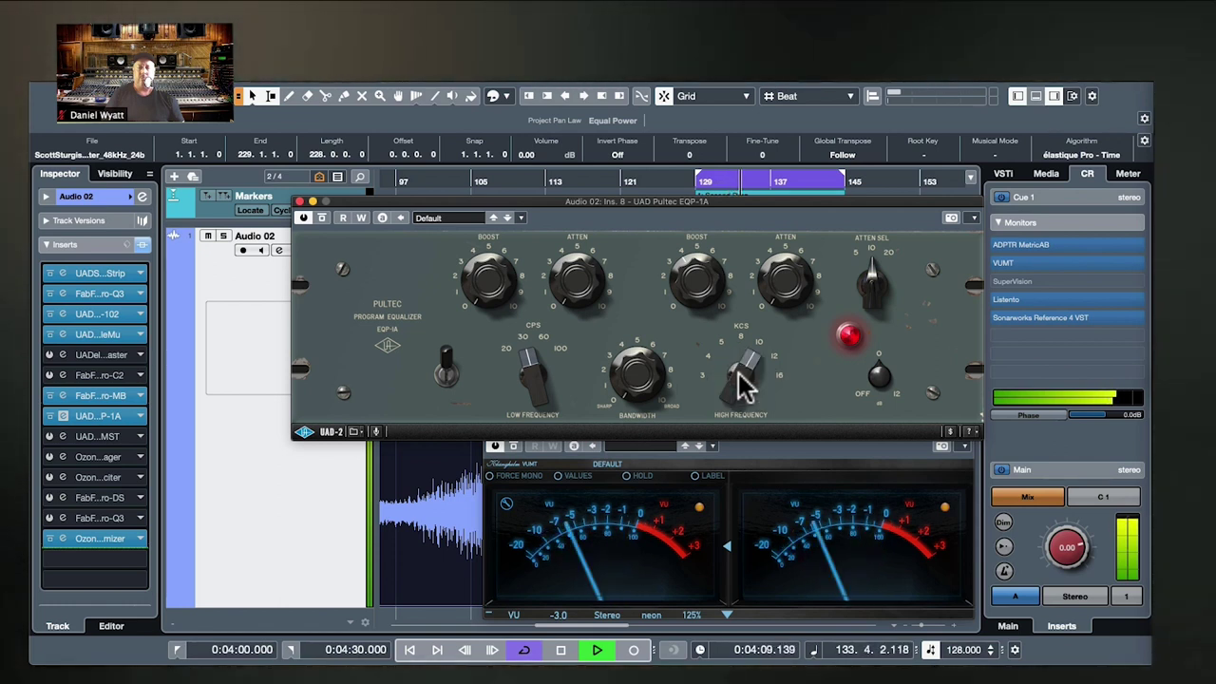
# Step: Compare the loop with the Pultec EQ powered off and on, leave it on and stop playback
pyautogui.click(851, 338)
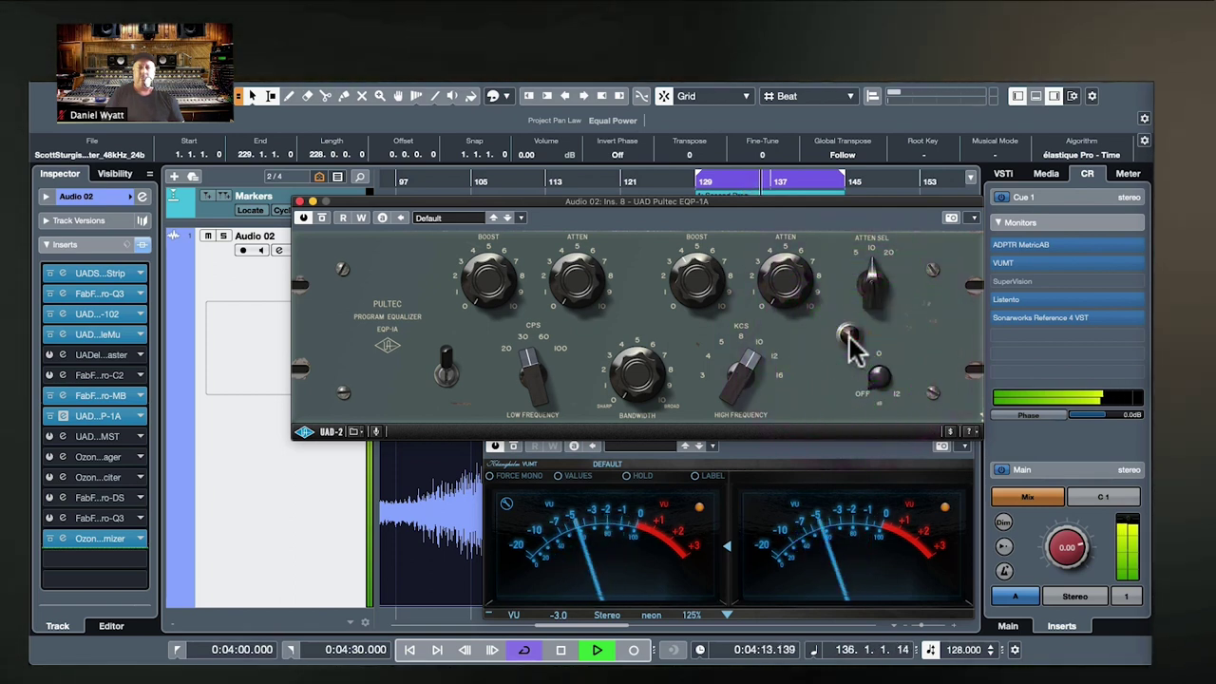
pyautogui.click(851, 338)
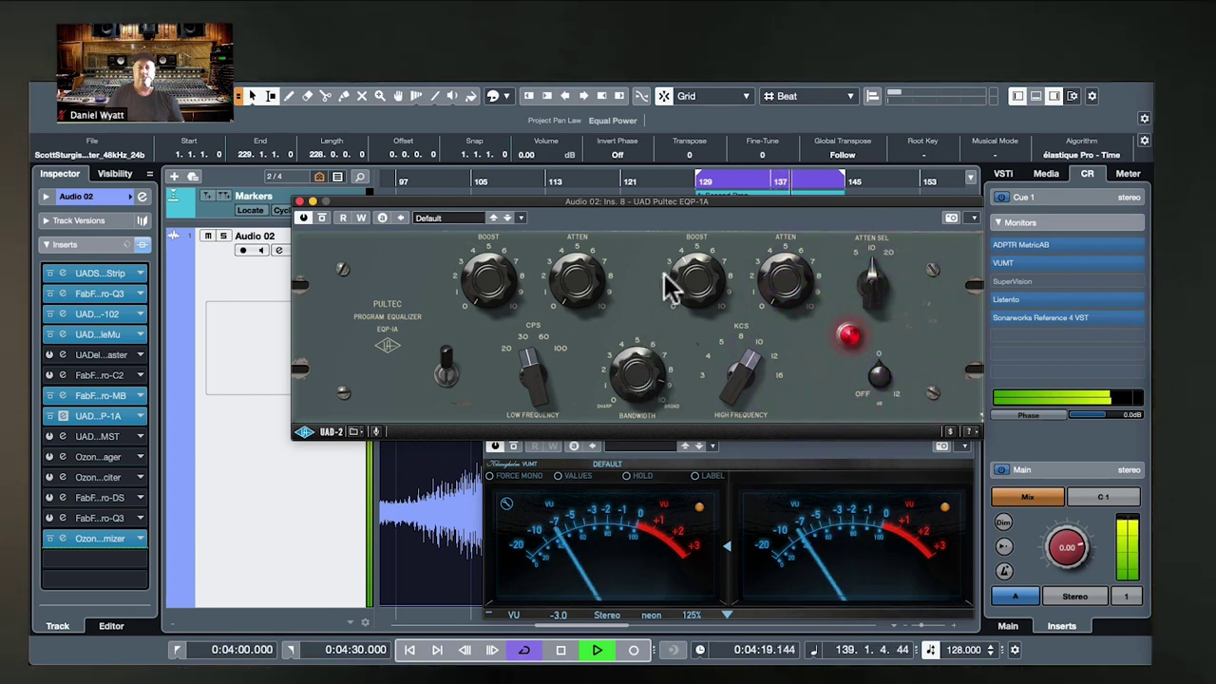
pyautogui.click(777, 312)
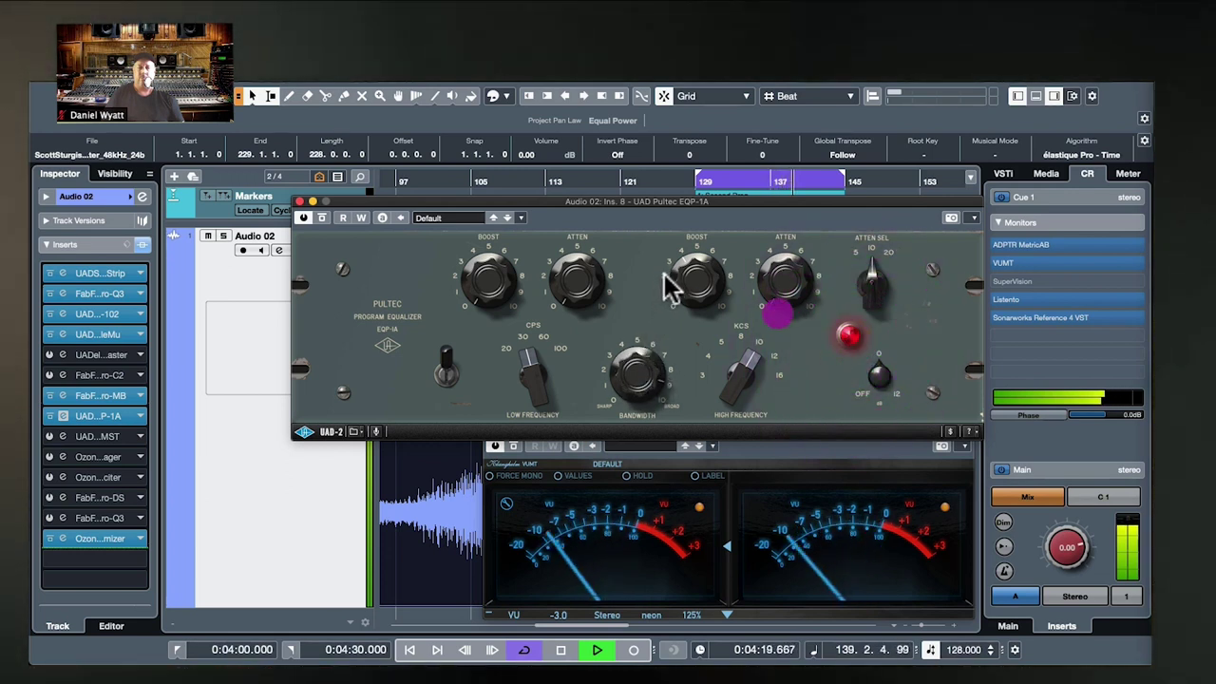
pyautogui.click(848, 334)
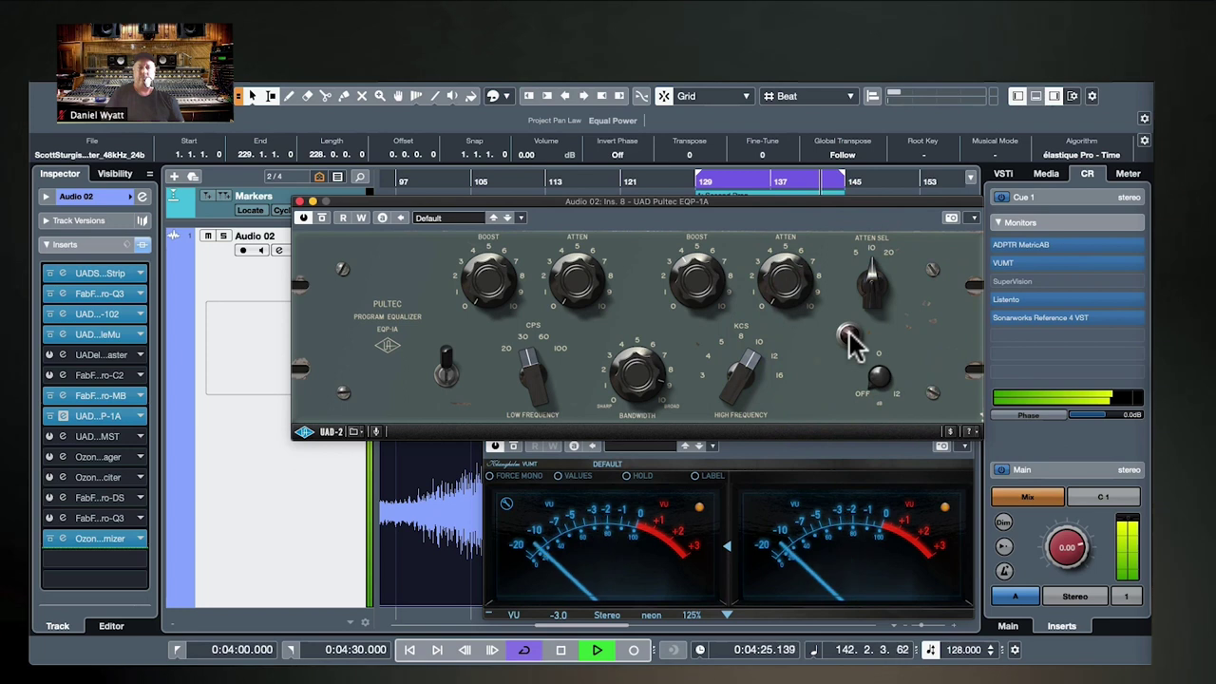
pyautogui.click(848, 334)
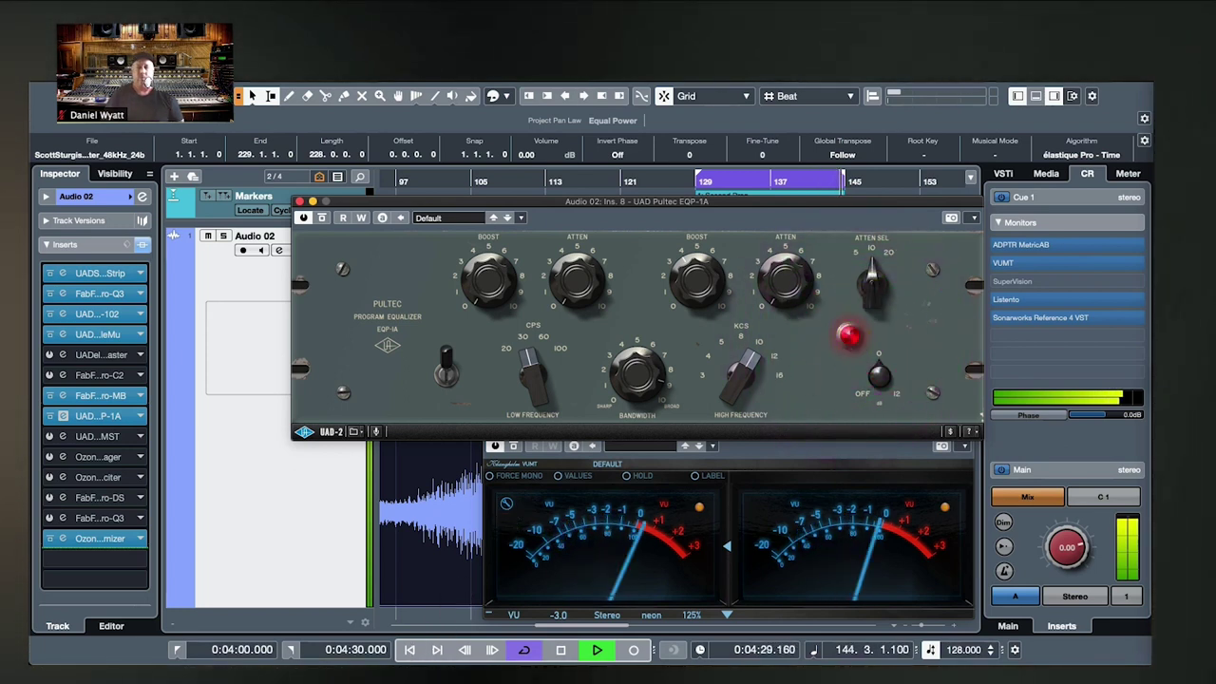
pyautogui.press('space')
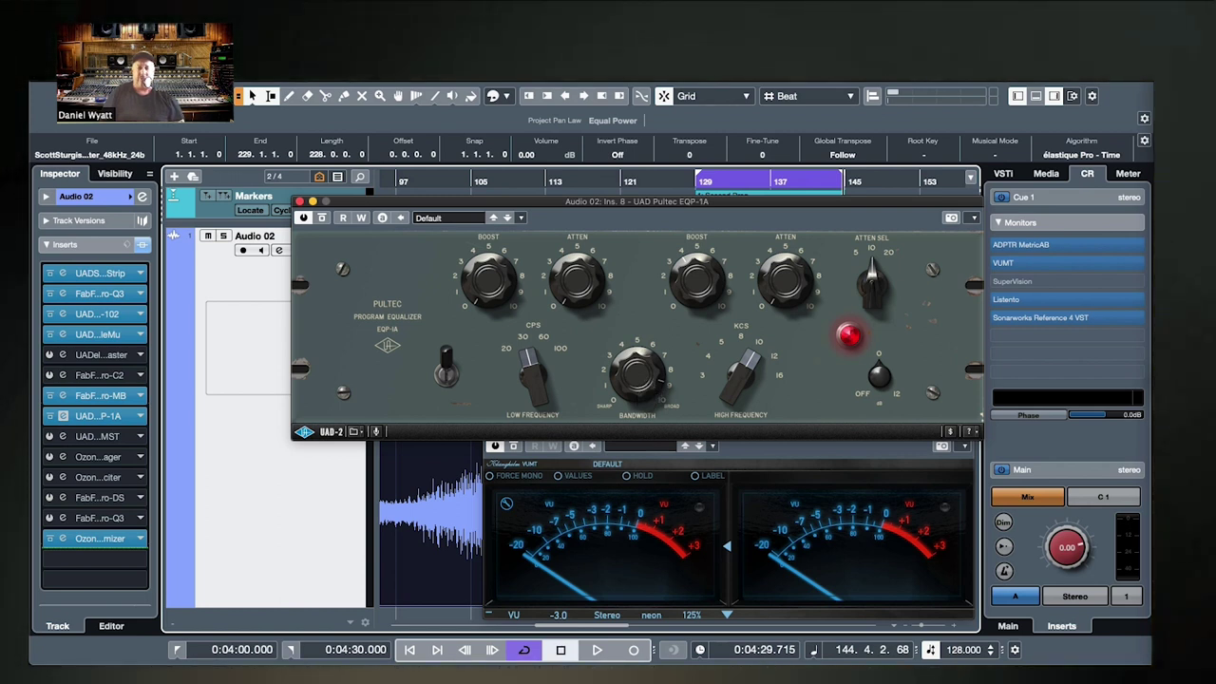
# Step: Replay the loop, take the Pultec out of circuit and bring it back in to hear the high-frequency boost, and stop playback
pyautogui.press('space')
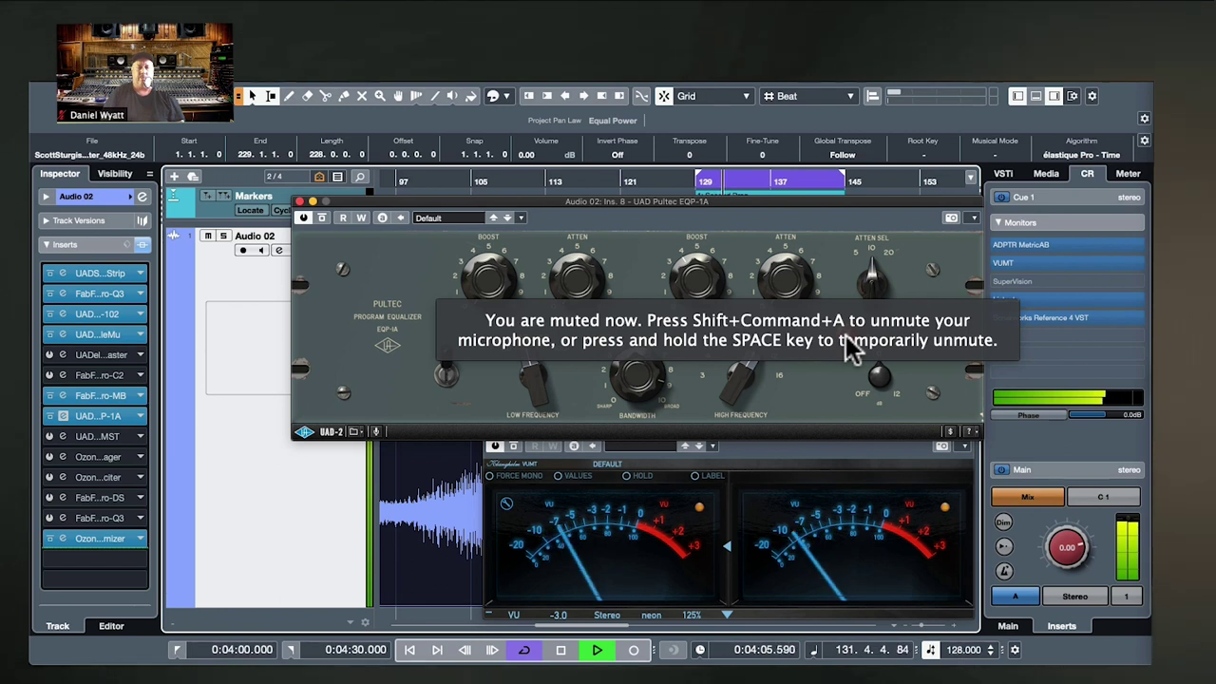
pyautogui.click(845, 337)
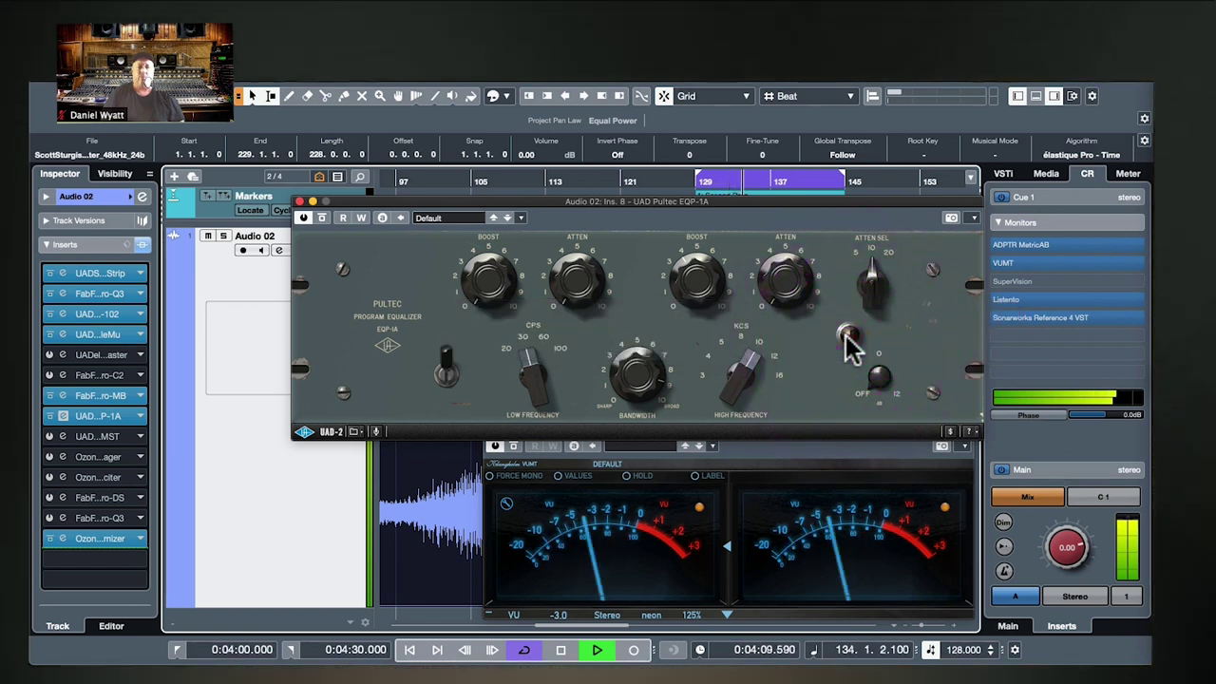
pyautogui.click(845, 336)
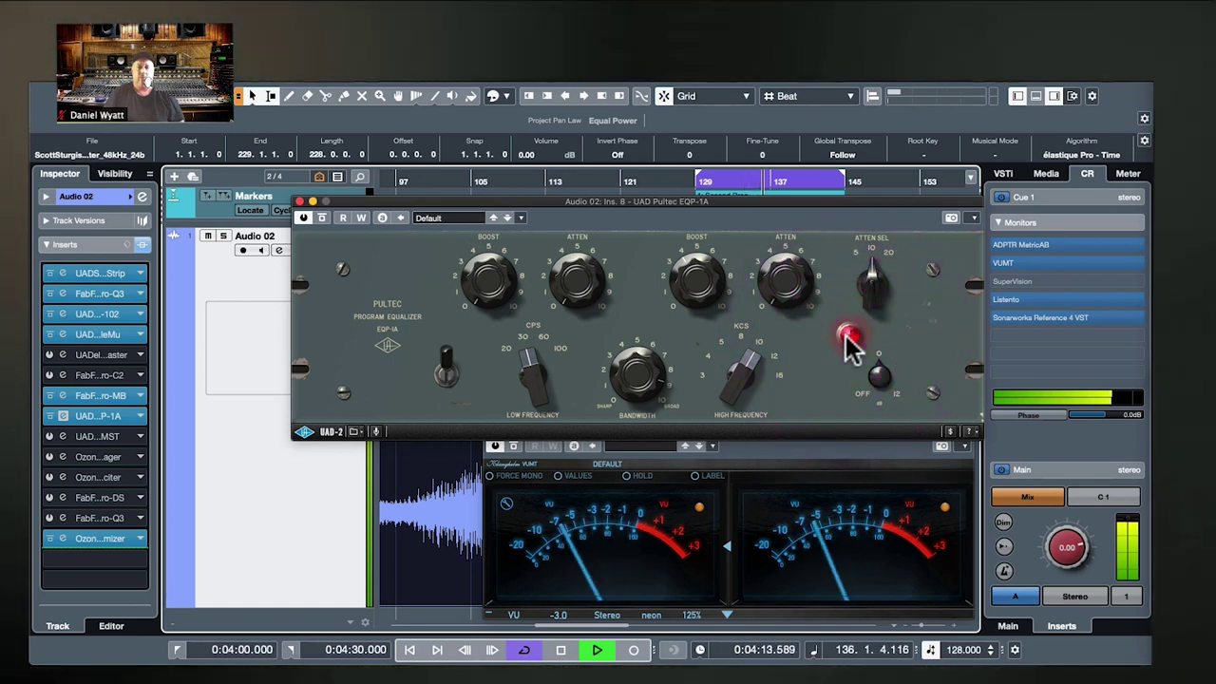
pyautogui.press('space')
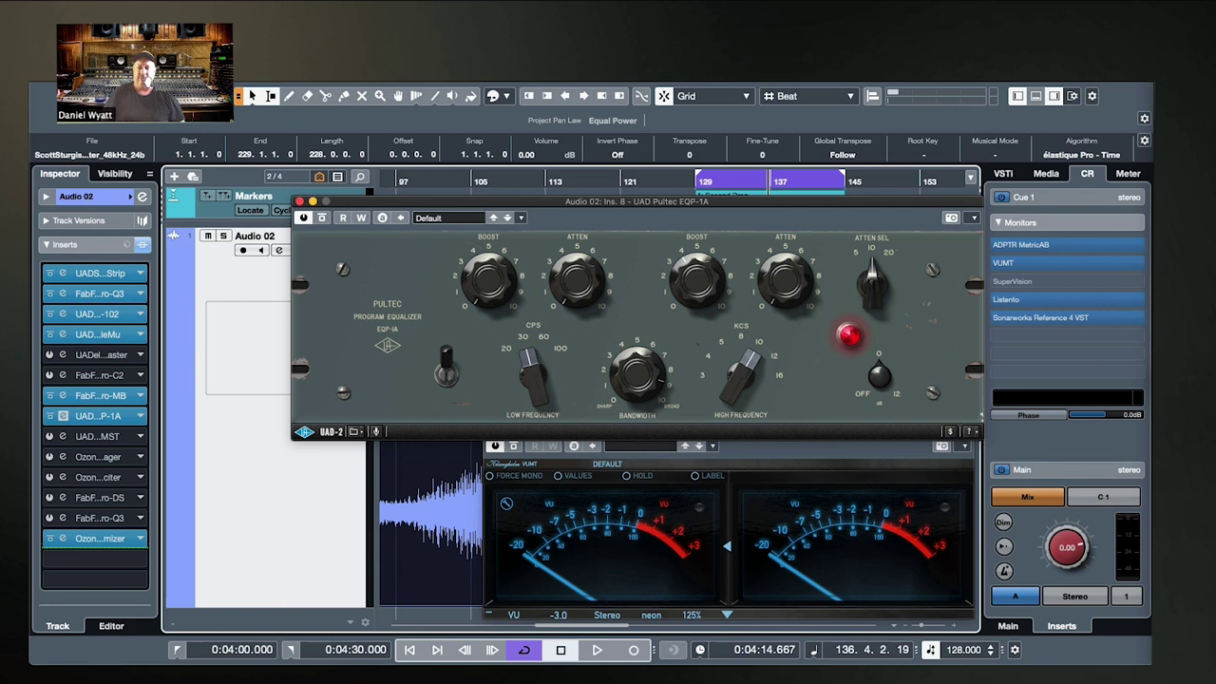
# Step: During playback, raise the Pultec's low boost to about 2, audition 20, 60 and 100 CPS, and settle on 60 with slight attenuation
pyautogui.press('space')
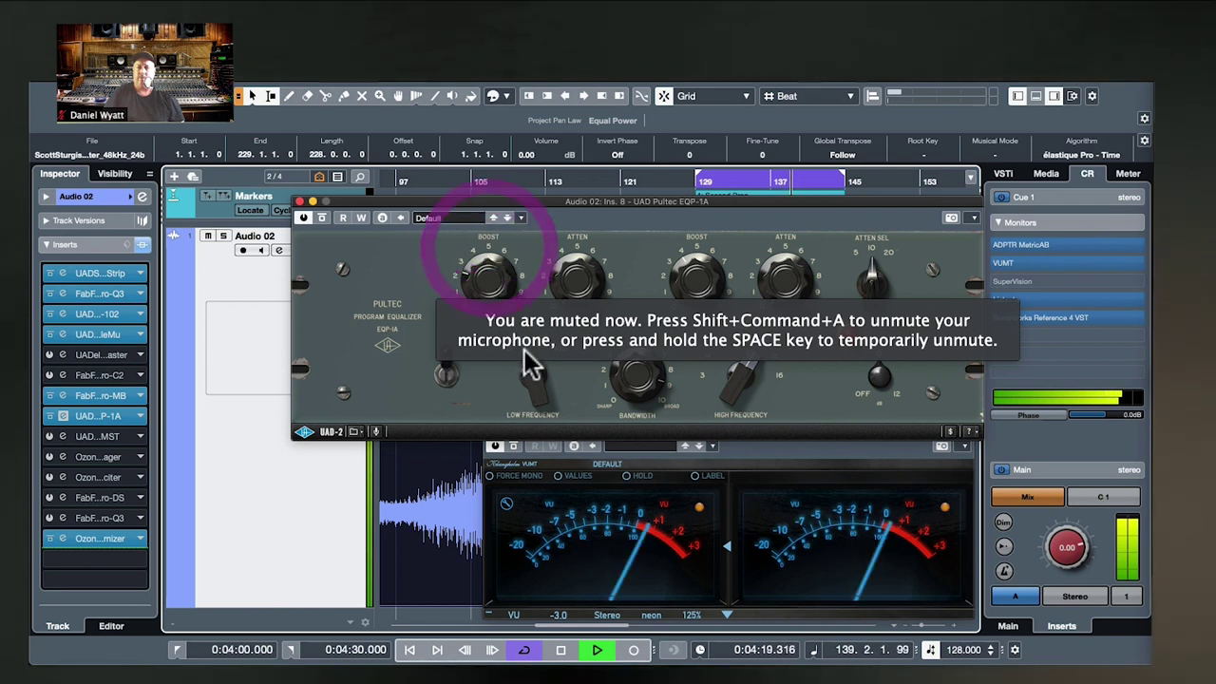
pyautogui.click(532, 380)
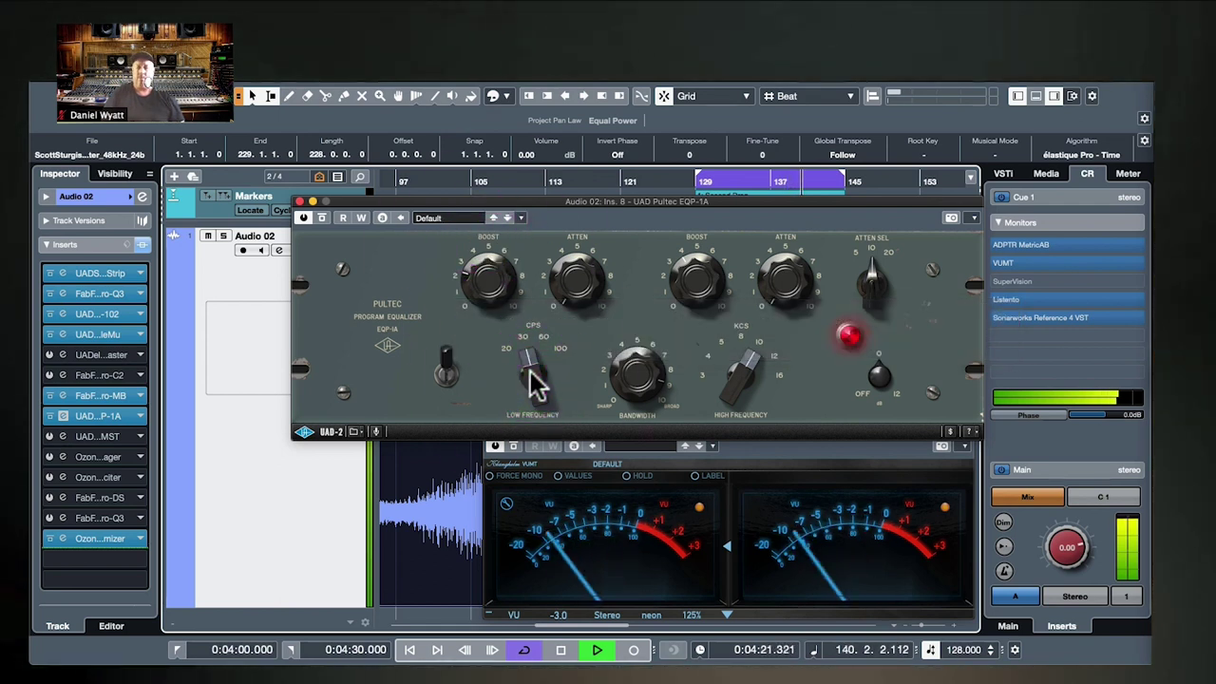
pyautogui.click(533, 380)
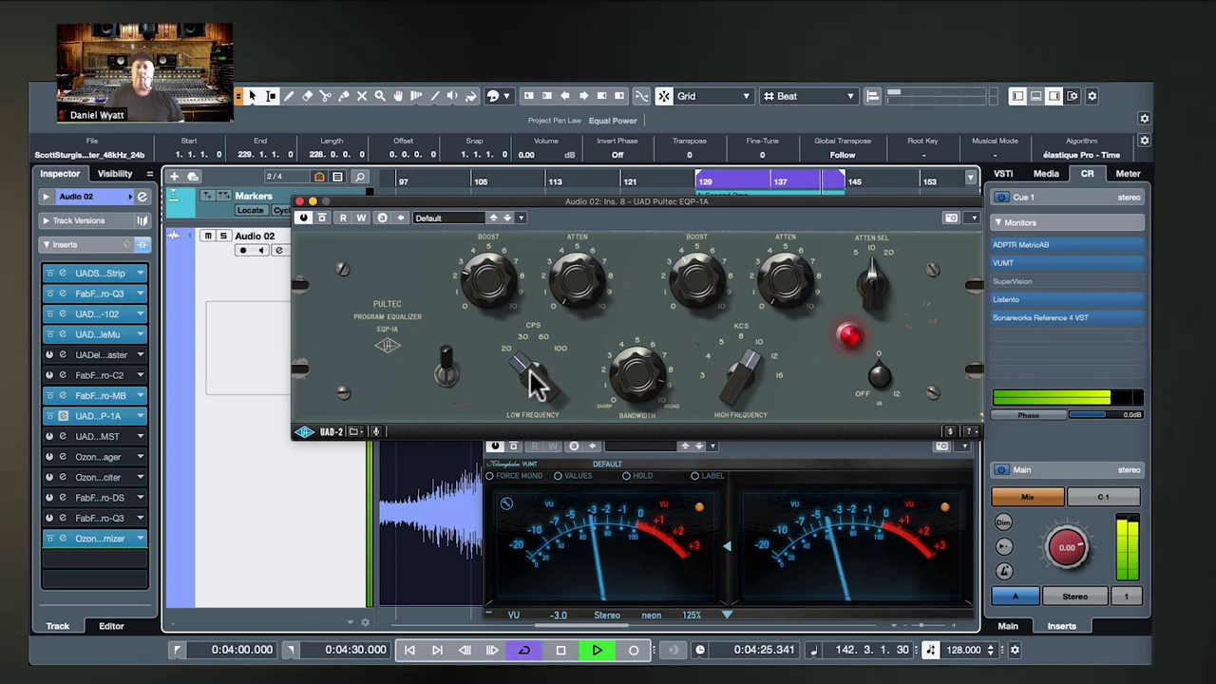
pyautogui.click(533, 380)
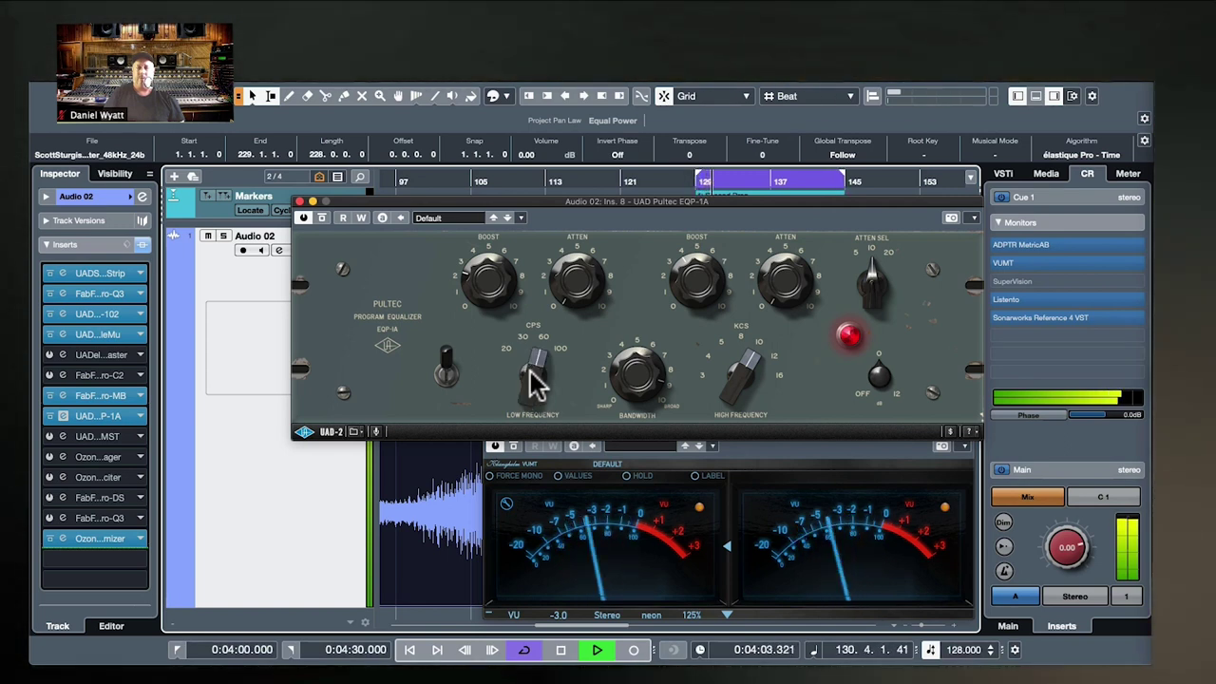
pyautogui.click(534, 380)
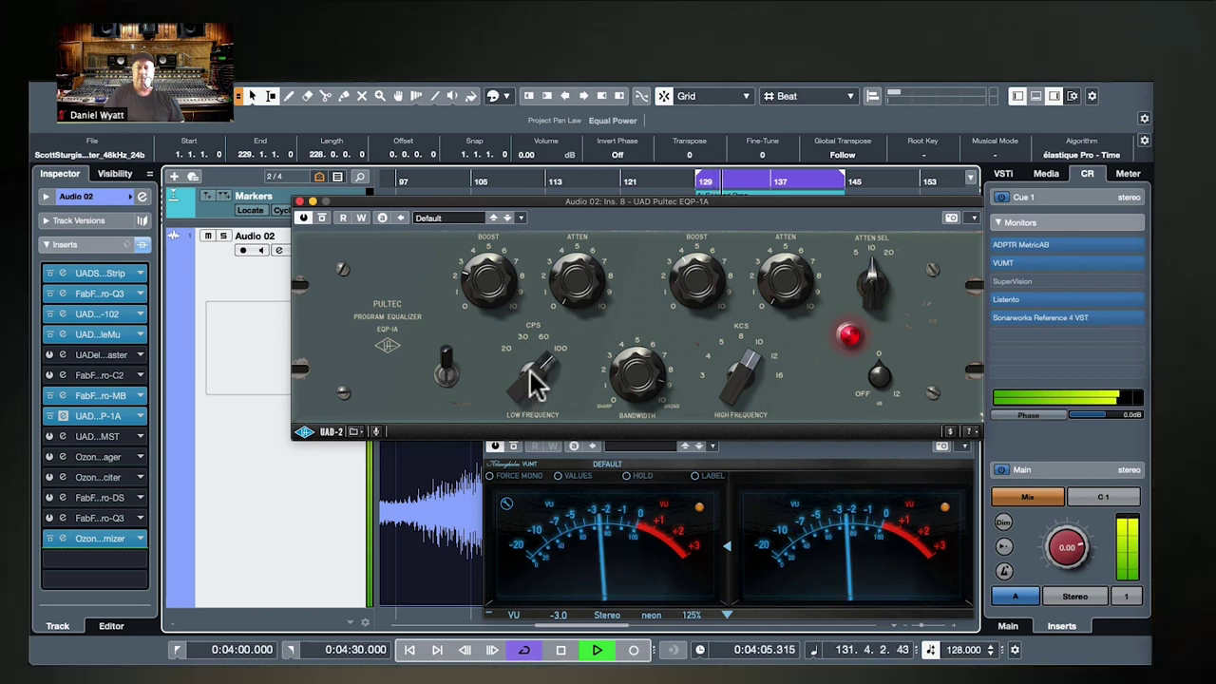
pyautogui.click(534, 383)
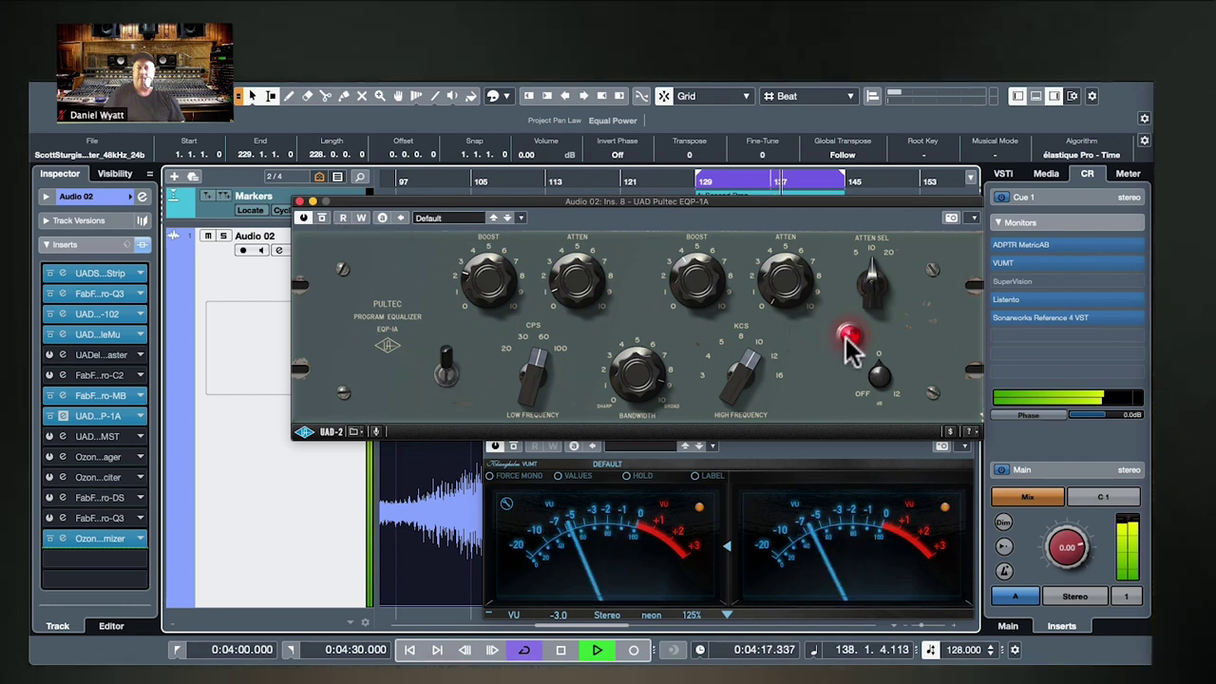
# Step: Switch the Pultec off and on repeatedly during playback to judge the combined low and high boost, leave it on and stop playback
pyautogui.click(847, 340)
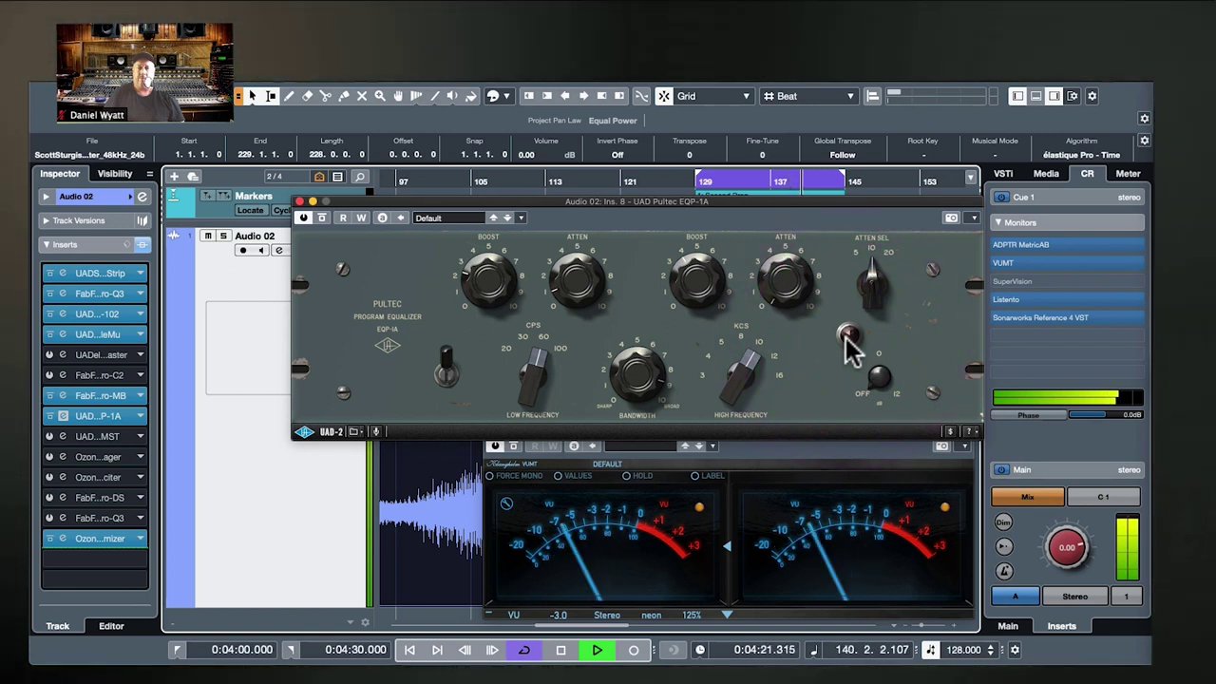
pyautogui.click(848, 340)
pyautogui.click(847, 340)
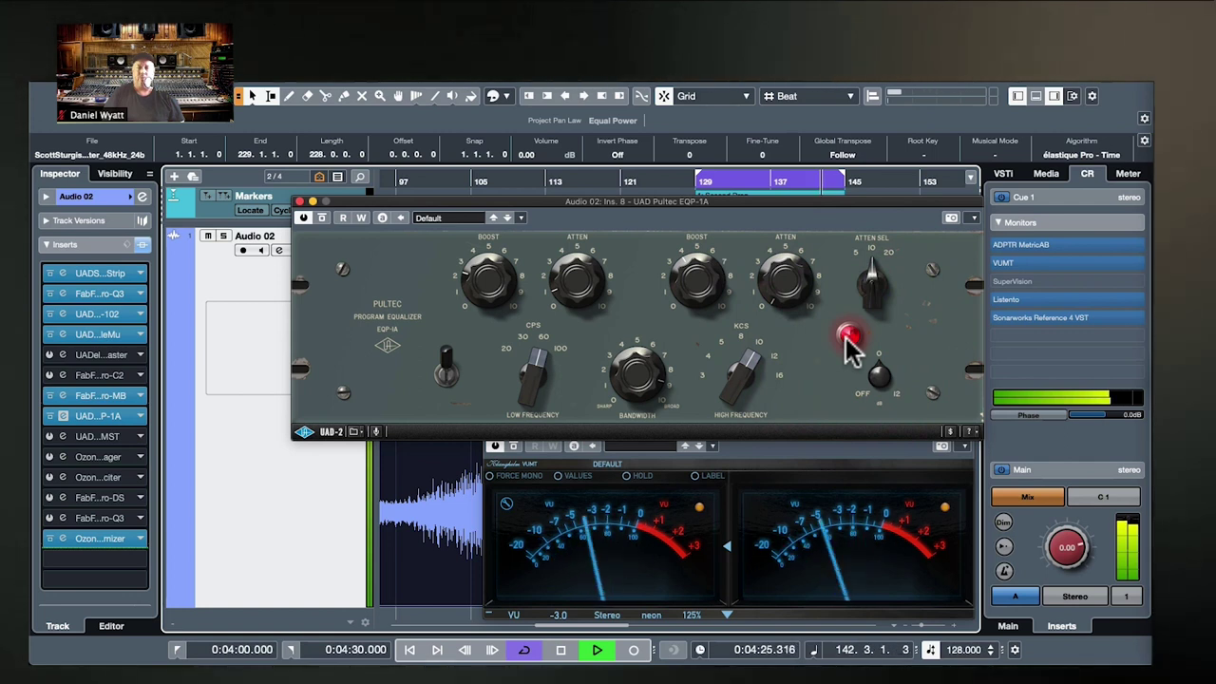
pyautogui.click(847, 340)
pyautogui.click(848, 340)
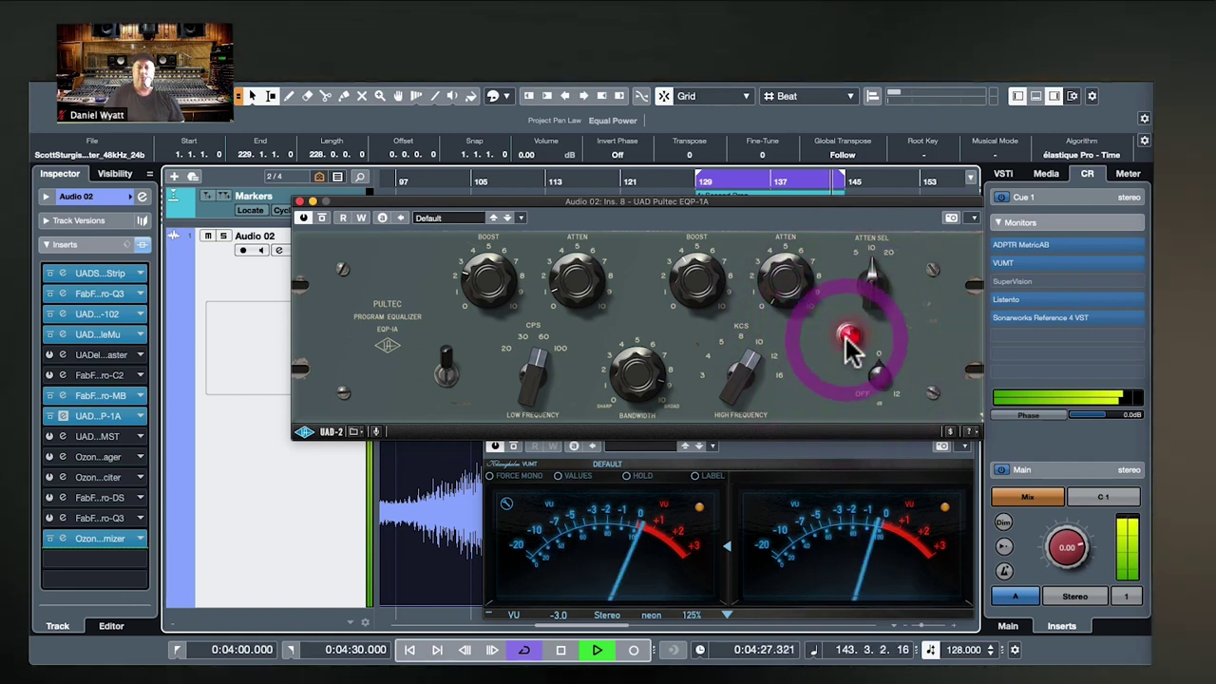
pyautogui.click(491, 388)
pyautogui.press('space')
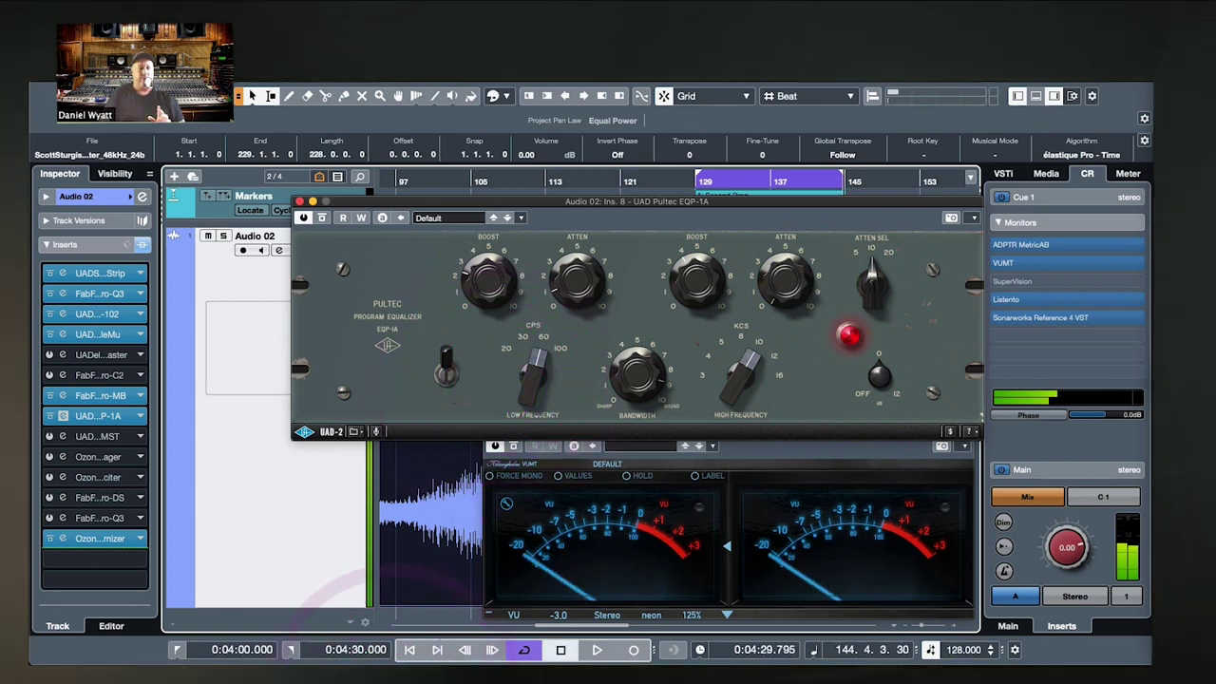
# Step: Turn off the Pultec insert on Audio 02 and open the UAD Manley Massive Passive MST with its bypass cleared
pyautogui.click(299, 201)
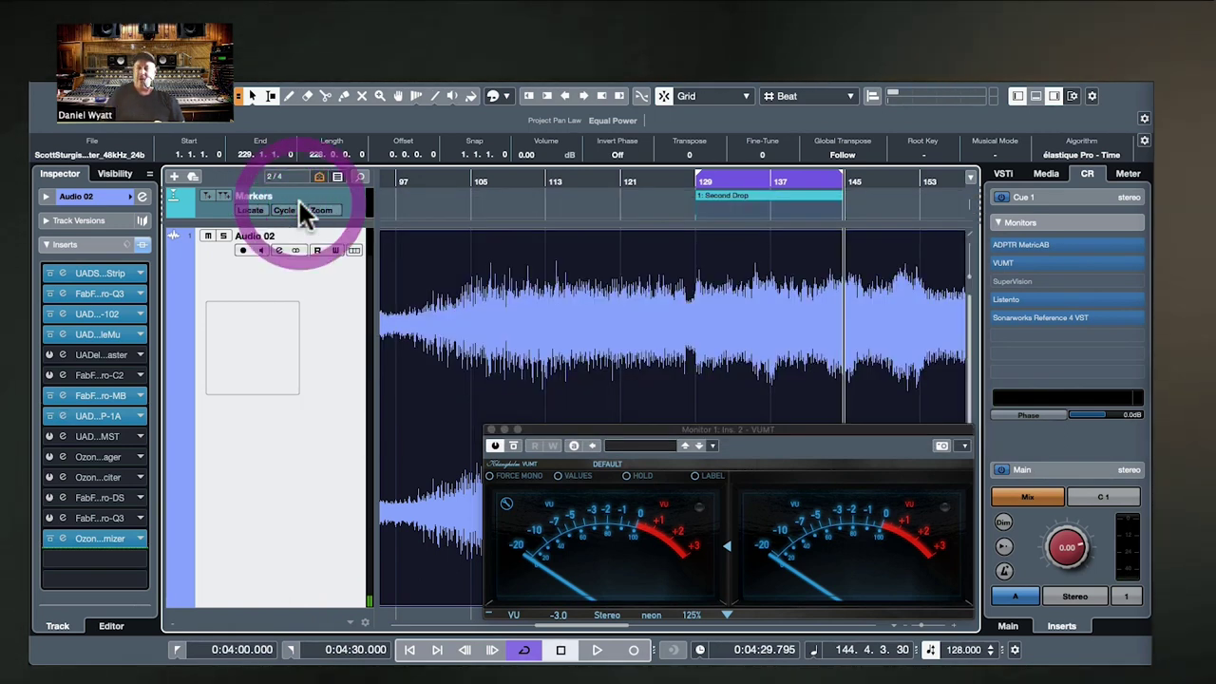
pyautogui.click(46, 416)
pyautogui.click(49, 435)
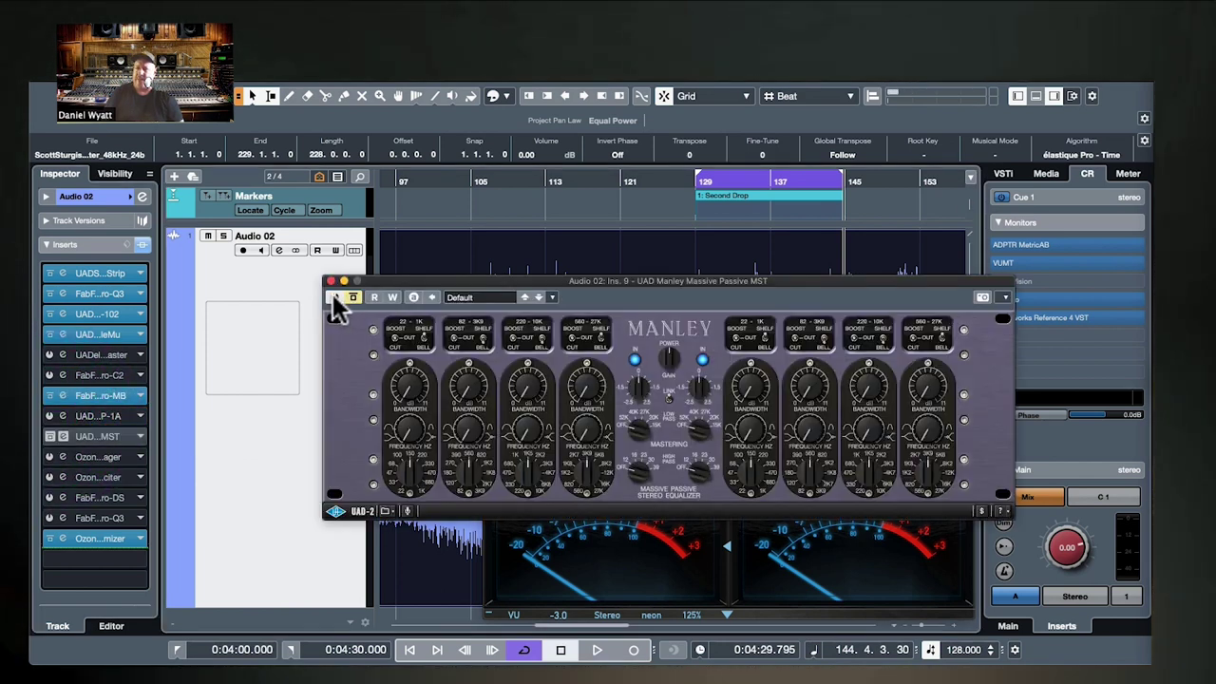
pyautogui.click(353, 296)
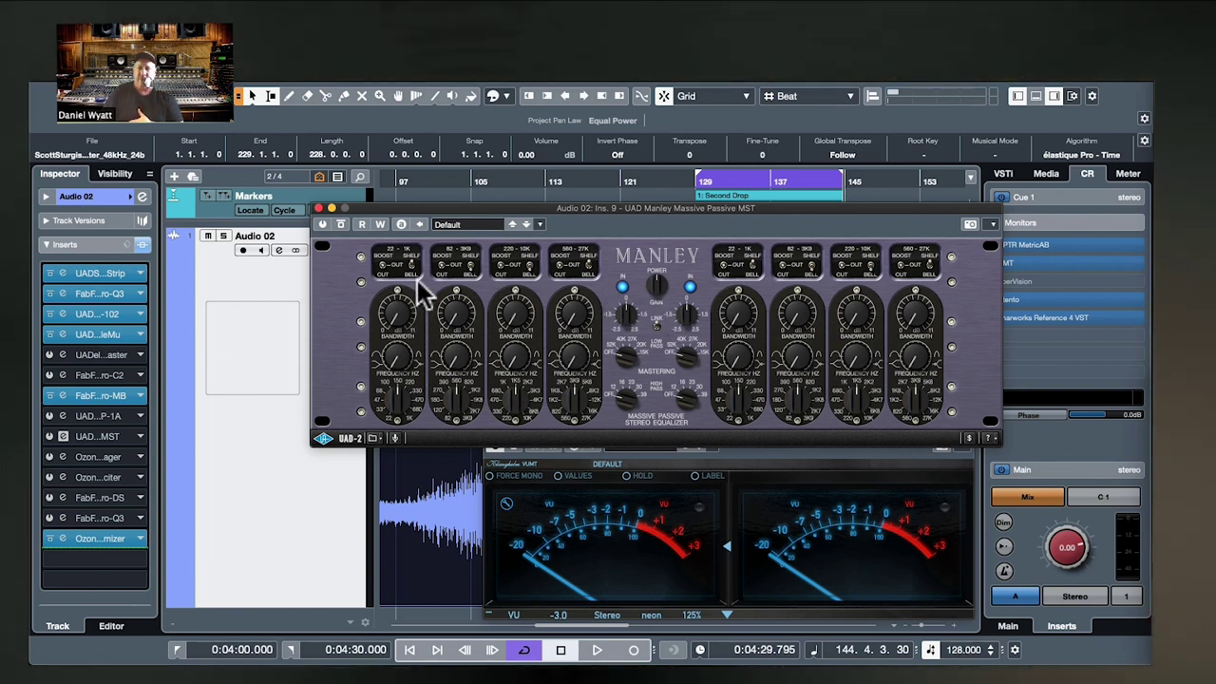
# Step: Try the Boost and Shelf switches on the Massive Passive's 22–1K band and set the band back to Out
pyautogui.click(378, 262)
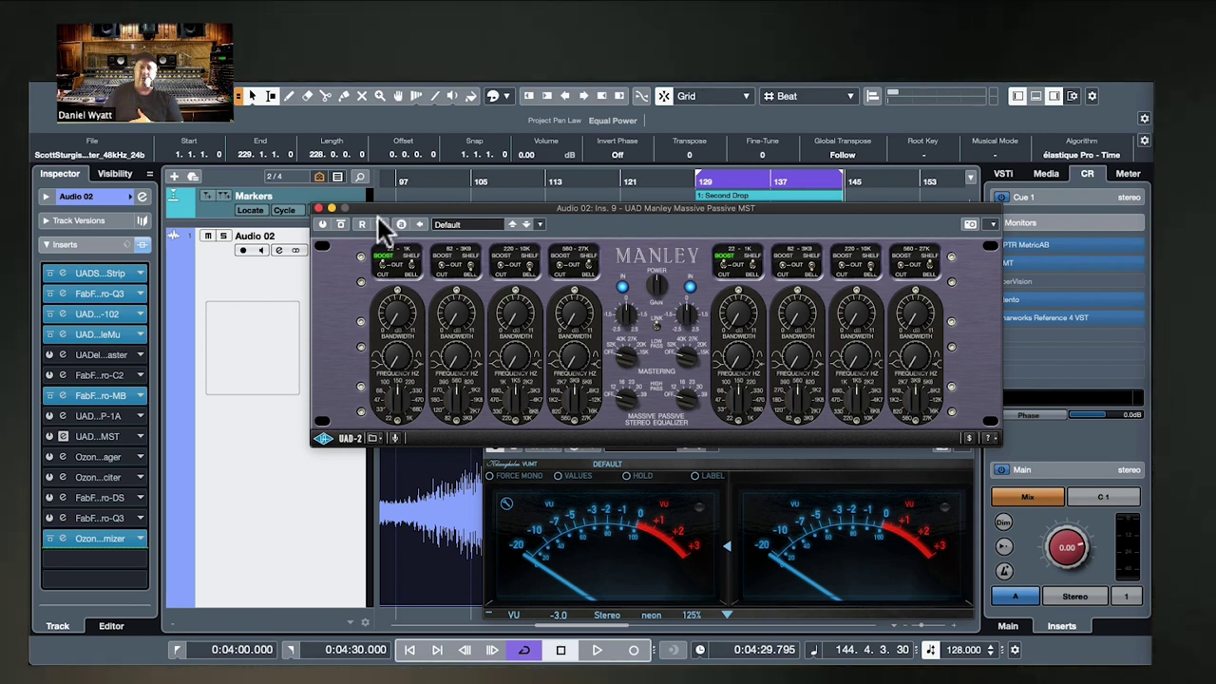
pyautogui.click(379, 264)
pyautogui.click(409, 254)
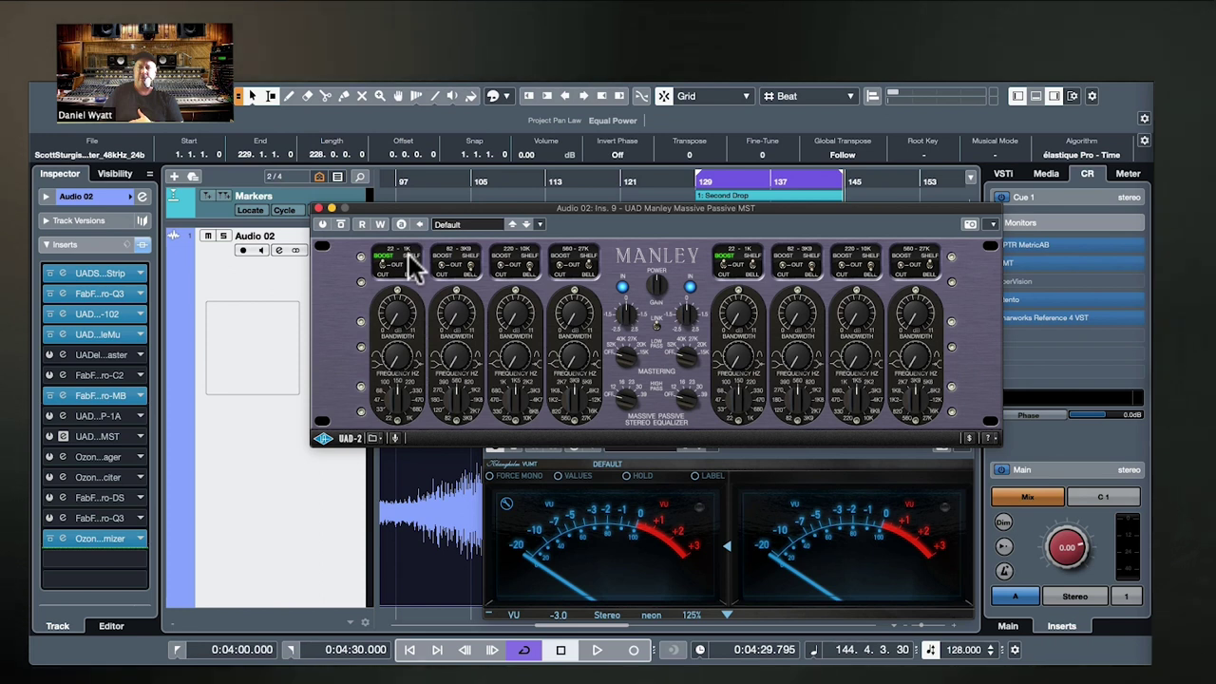
pyautogui.click(408, 215)
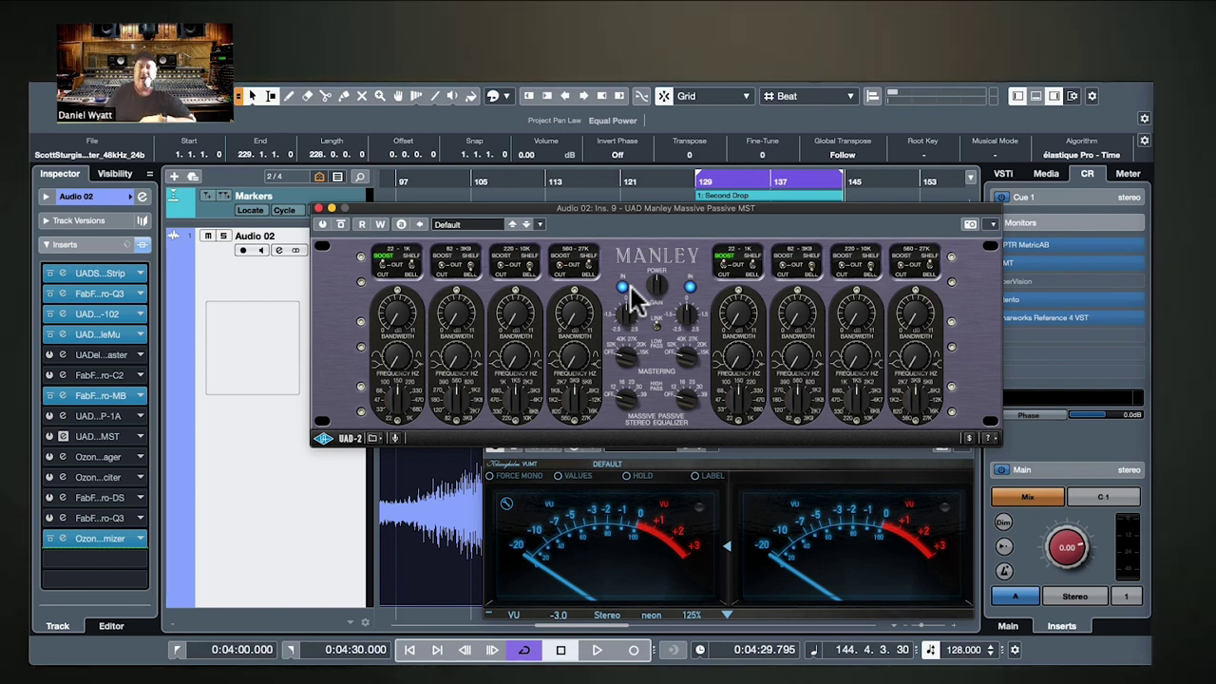
pyautogui.click(393, 266)
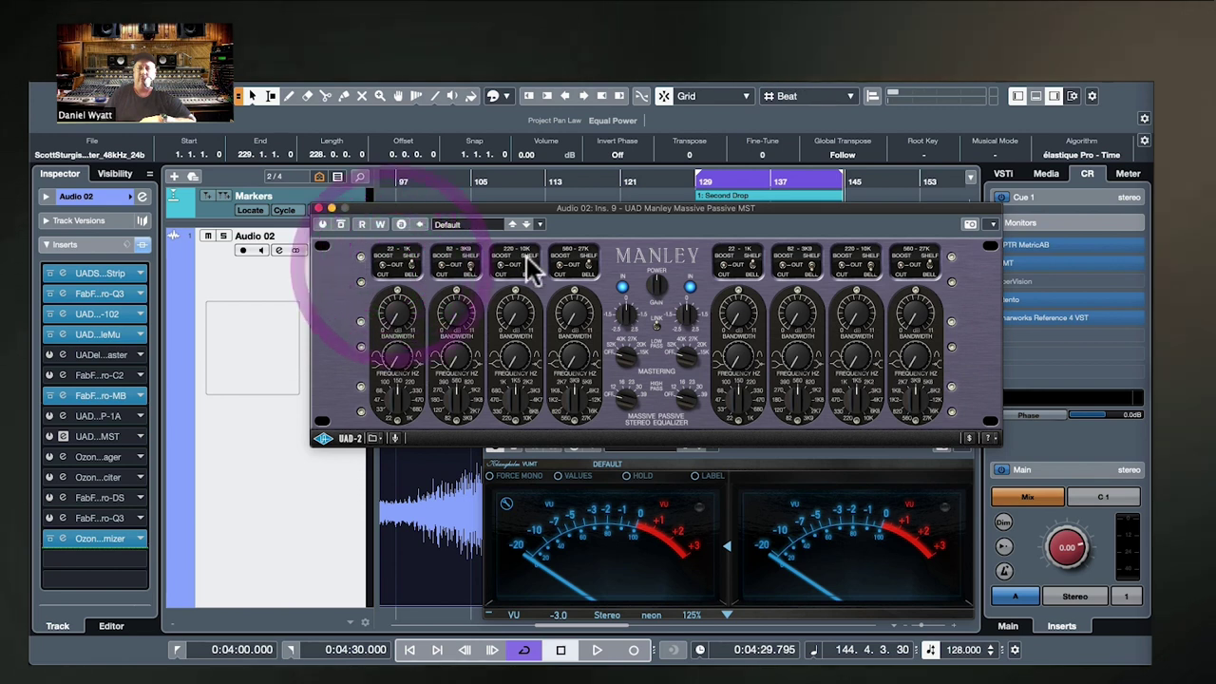
# Step: Try the frequency selector and gain of the 220–10K band and return both to their starting positions
pyautogui.click(514, 414)
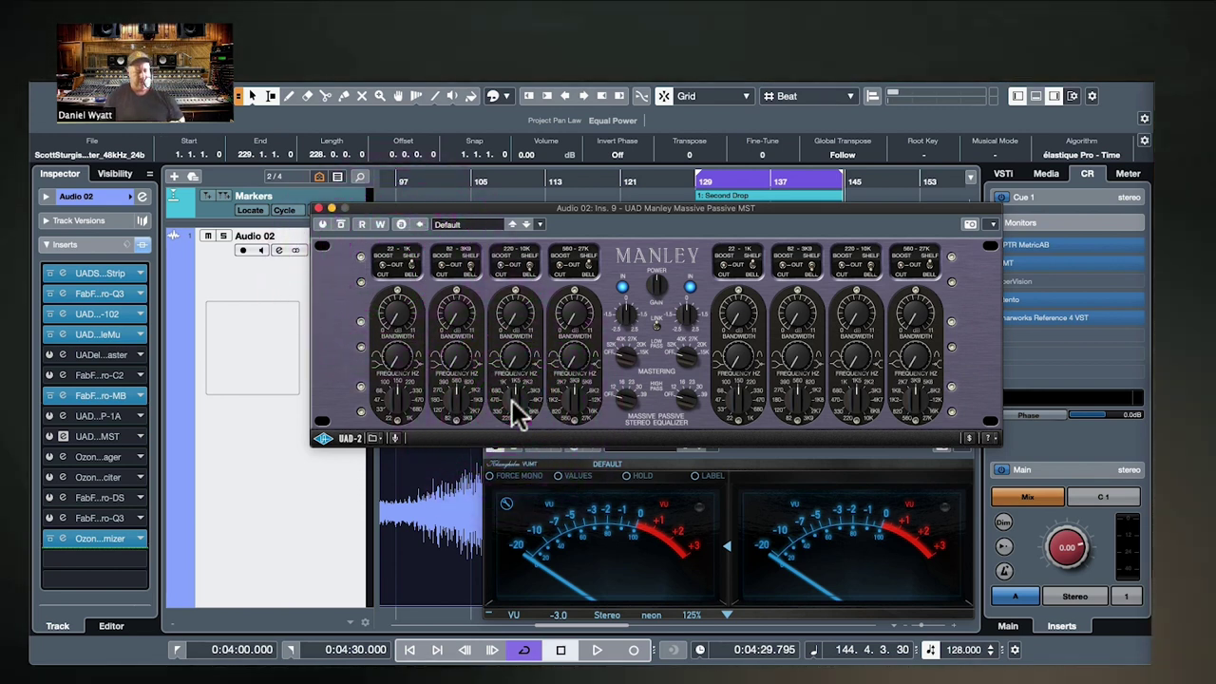
pyautogui.scroll(2, 514, 415)
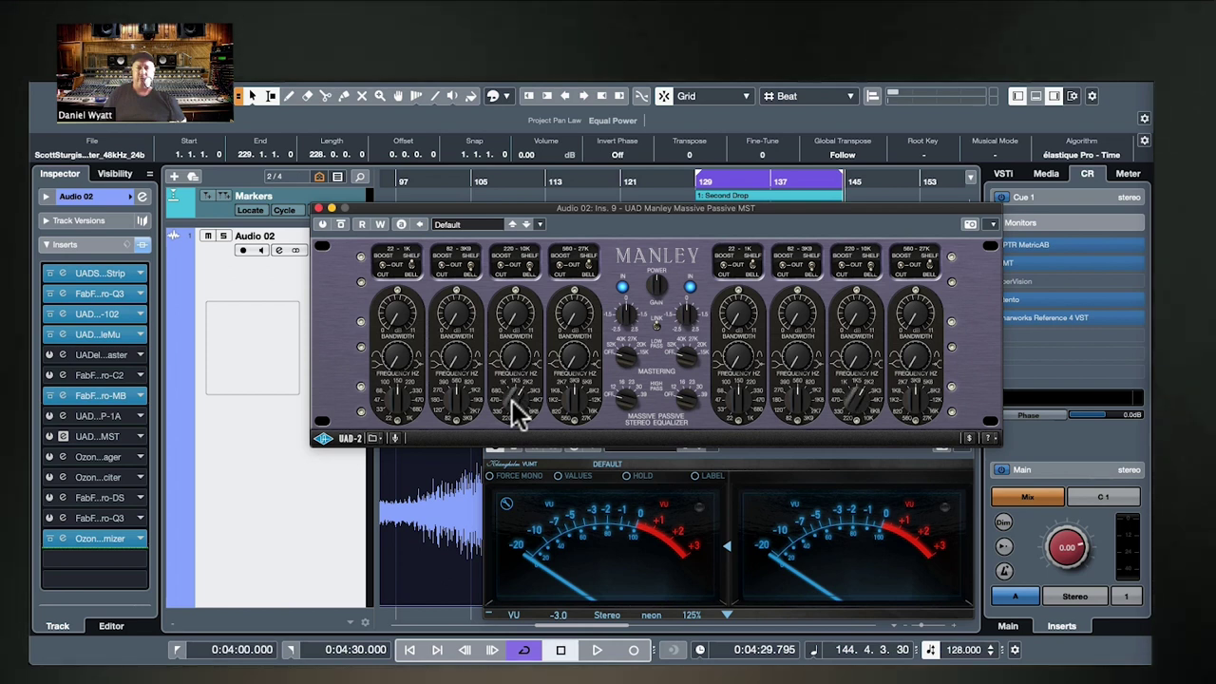
pyautogui.scroll(1, 514, 414)
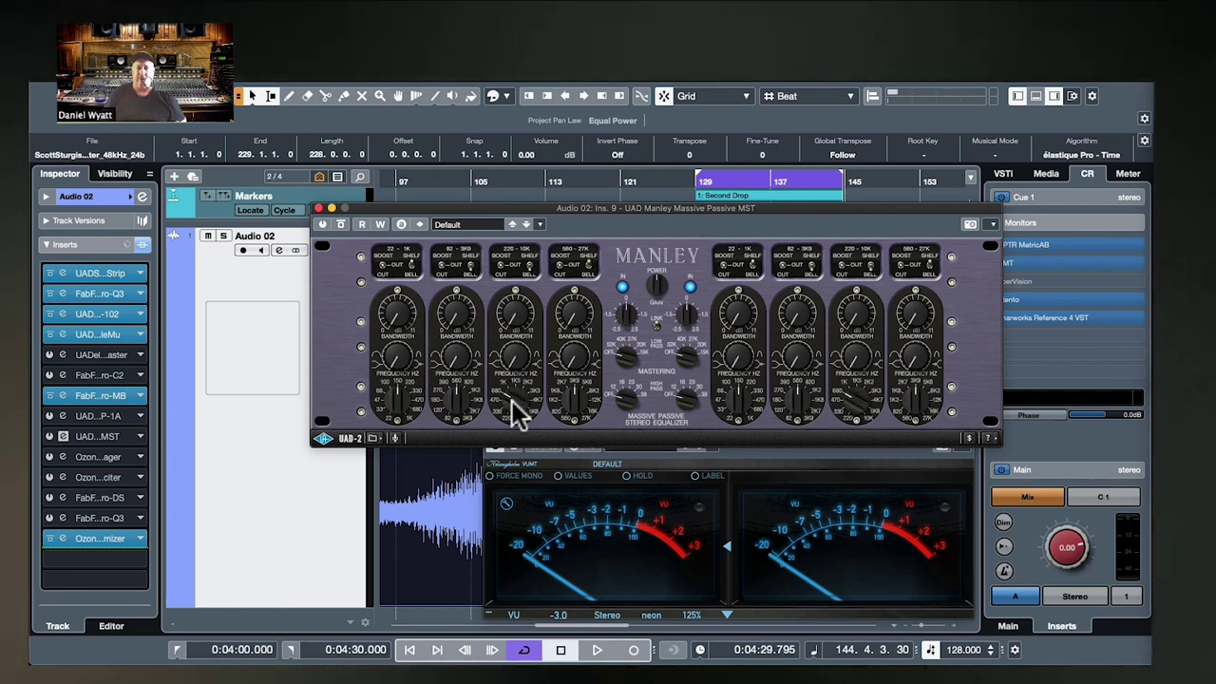
pyautogui.scroll(1, 514, 414)
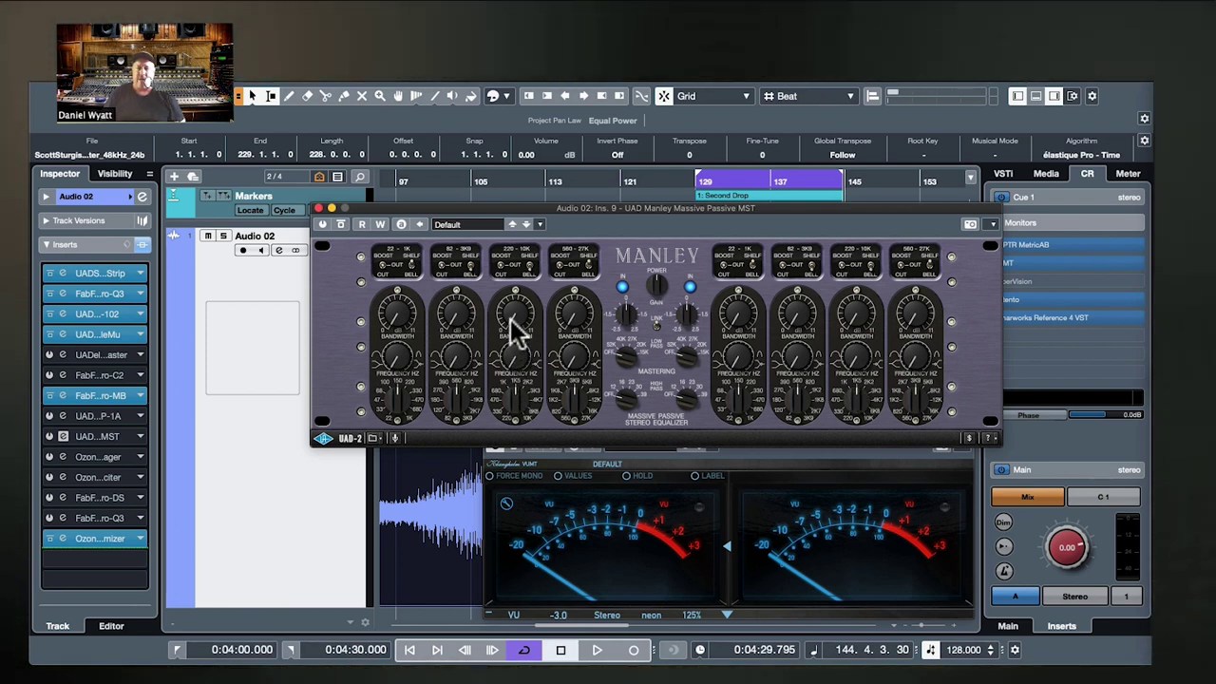
pyautogui.scroll(-2, 514, 328)
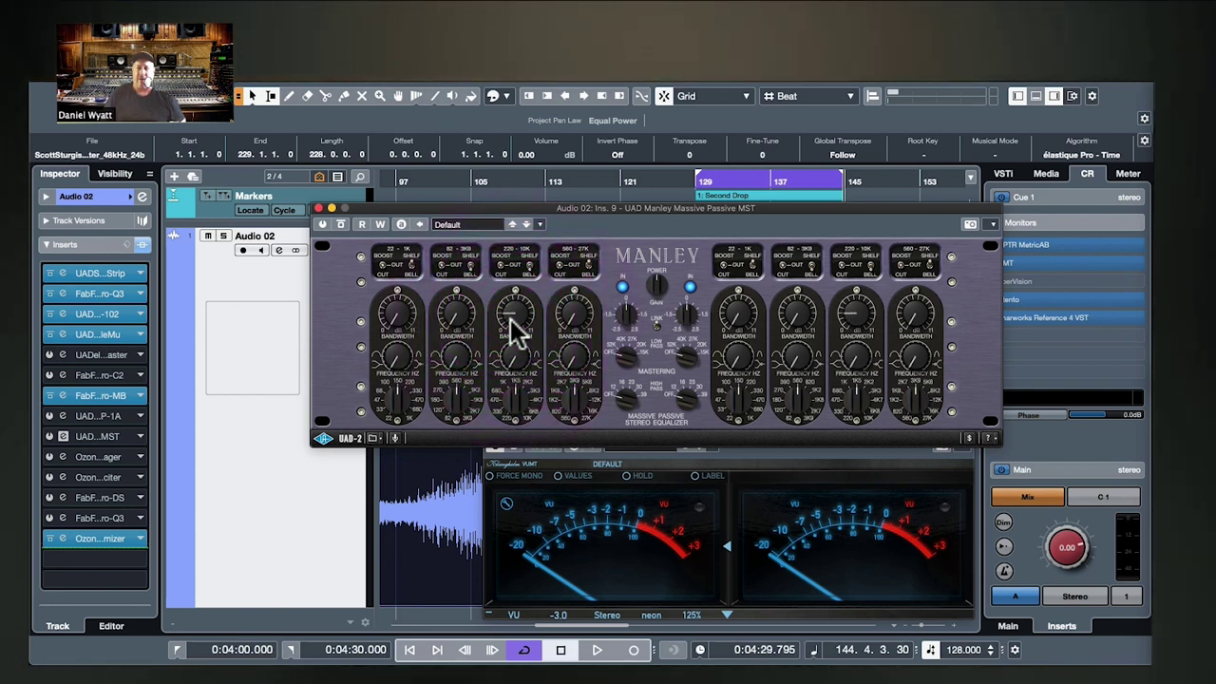
pyautogui.scroll(1, 514, 328)
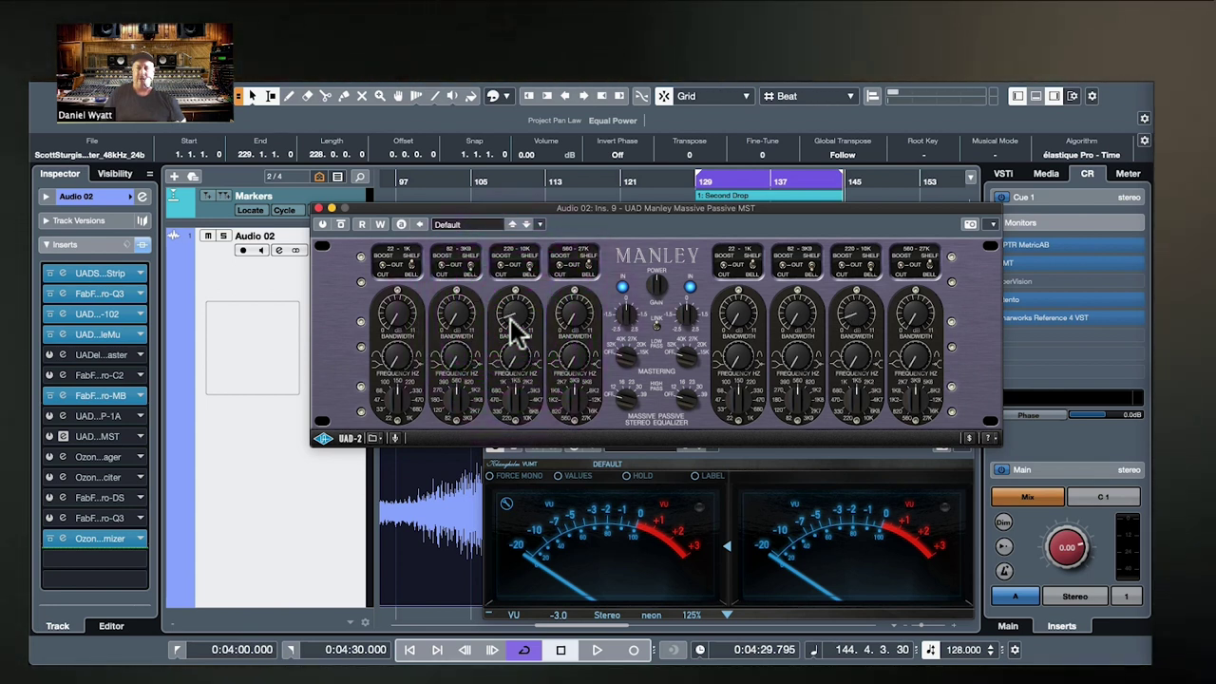
pyautogui.click(514, 429)
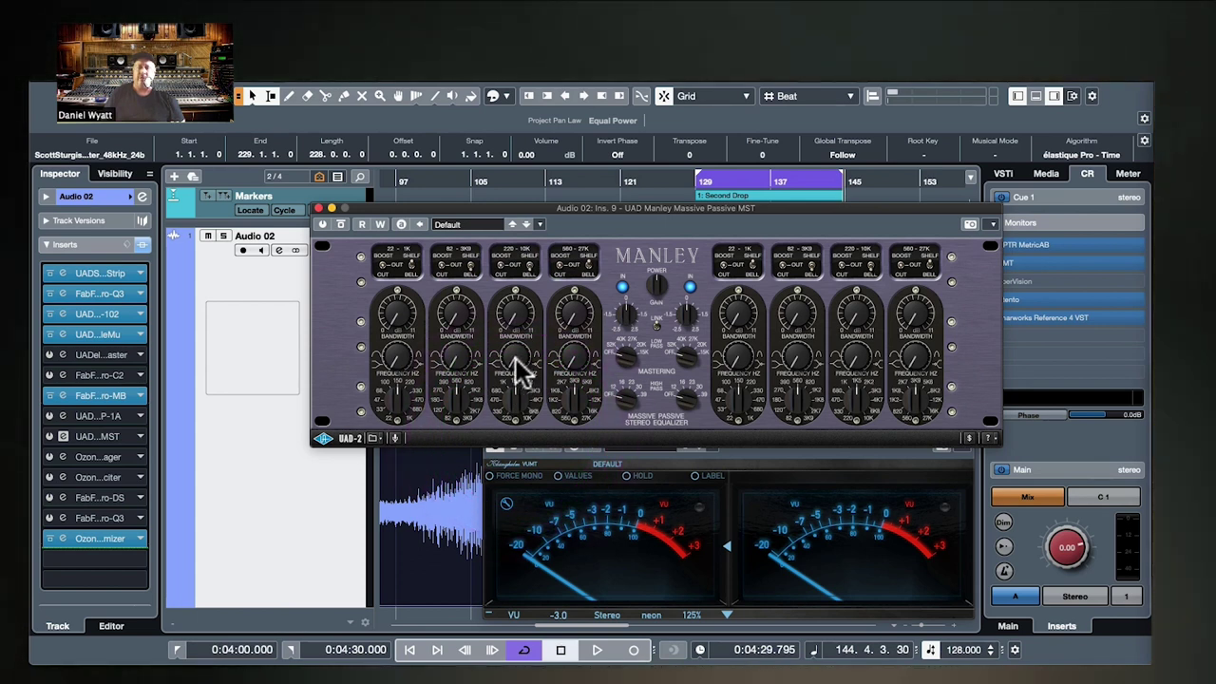
pyautogui.click(464, 456)
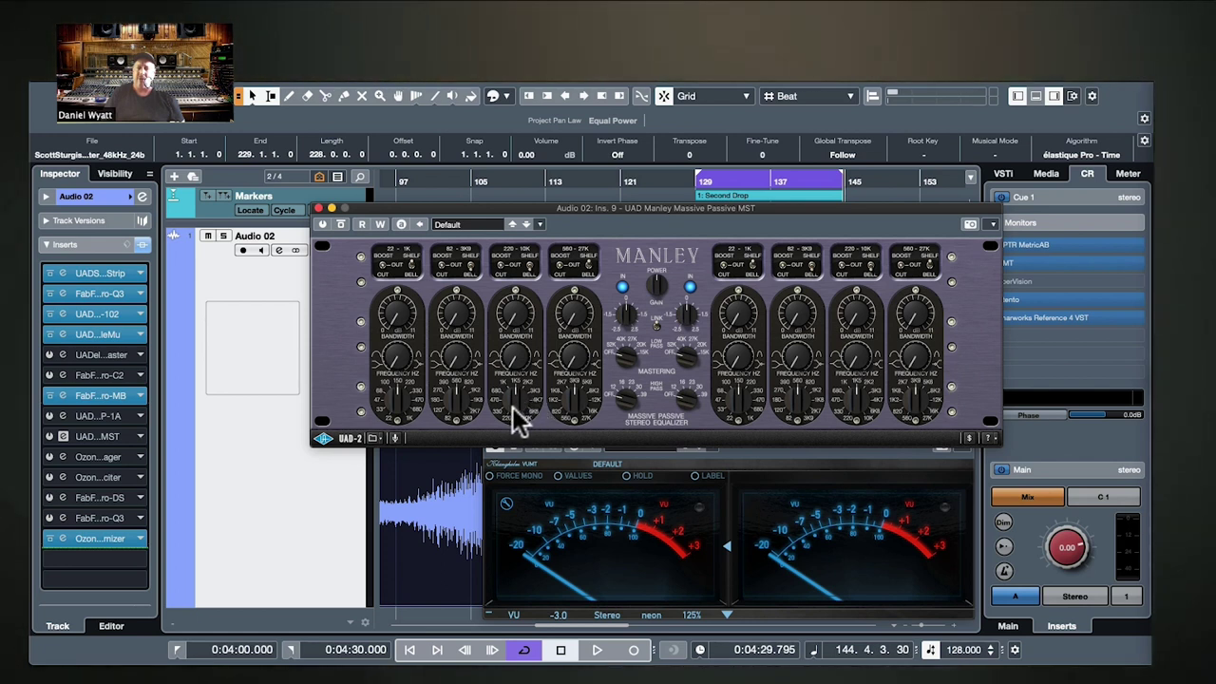
pyautogui.click(492, 389)
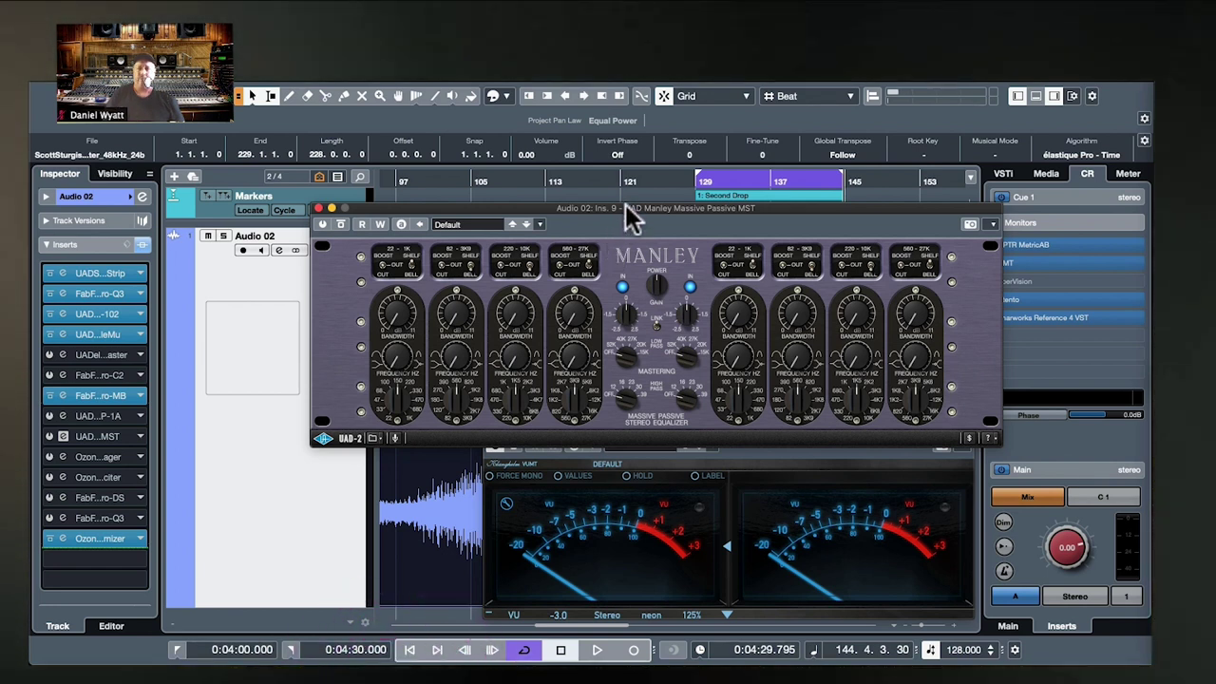
# Step: Play the loop, set the 220–10K band to Boost, and adjust its gain, bandwidth and frequency by ear
pyautogui.click(725, 181)
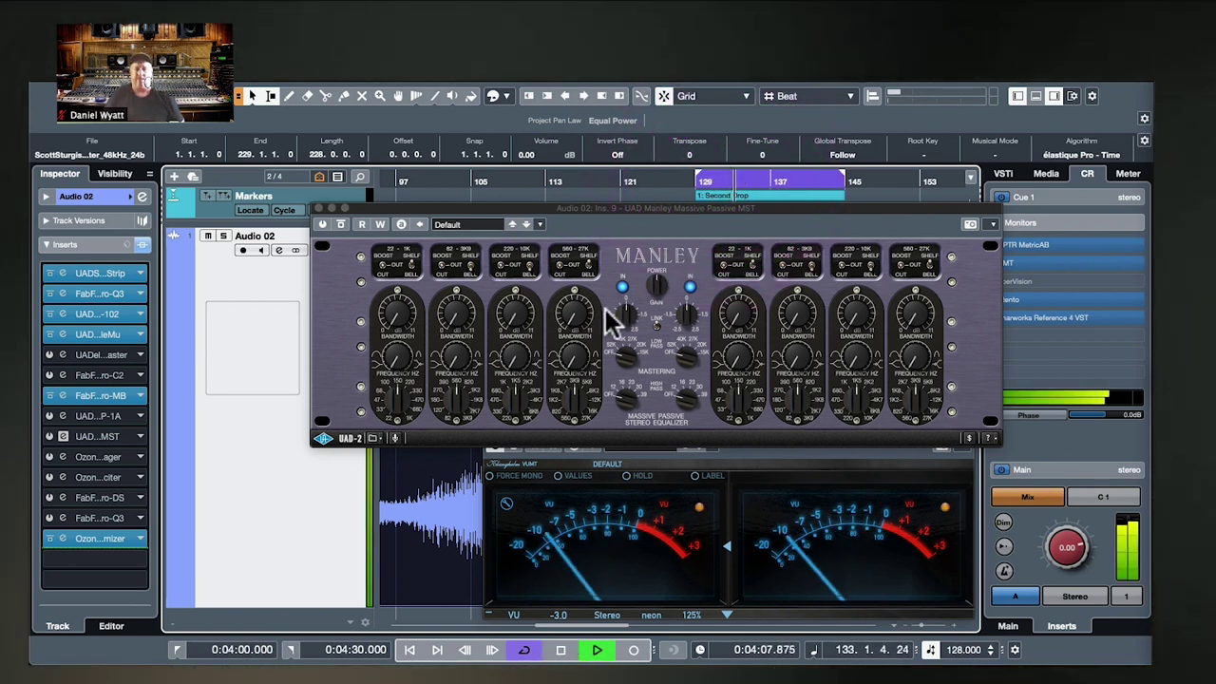
pyautogui.click(503, 259)
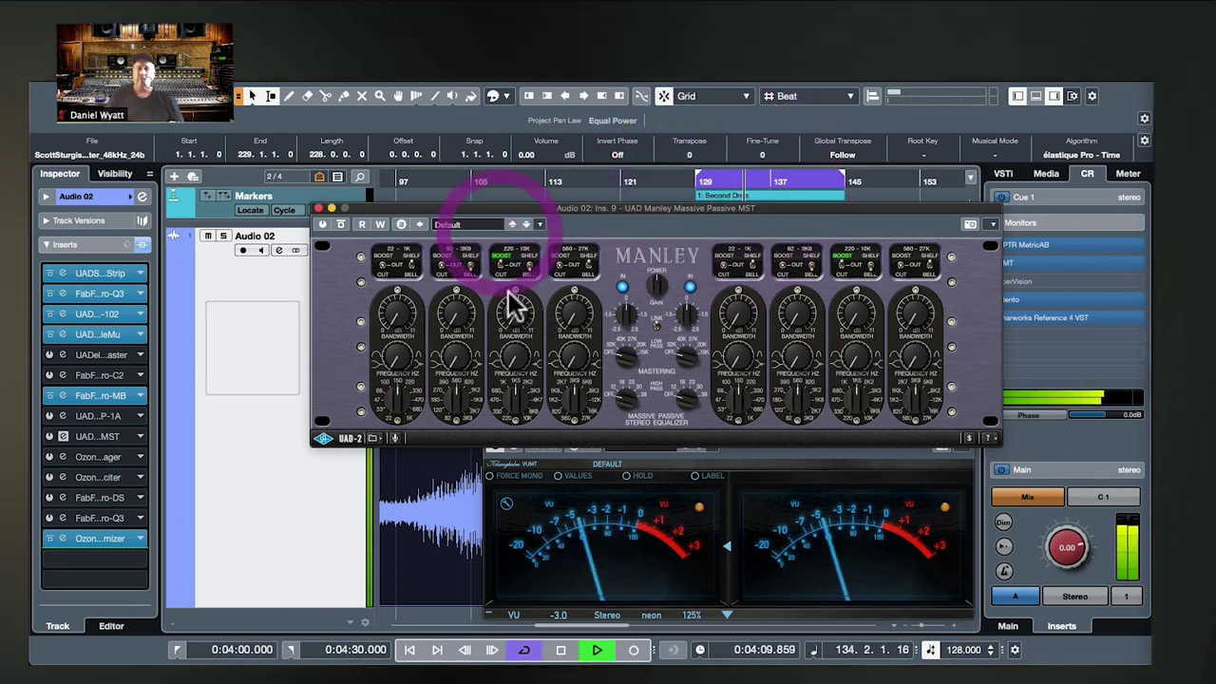
pyautogui.click(511, 309)
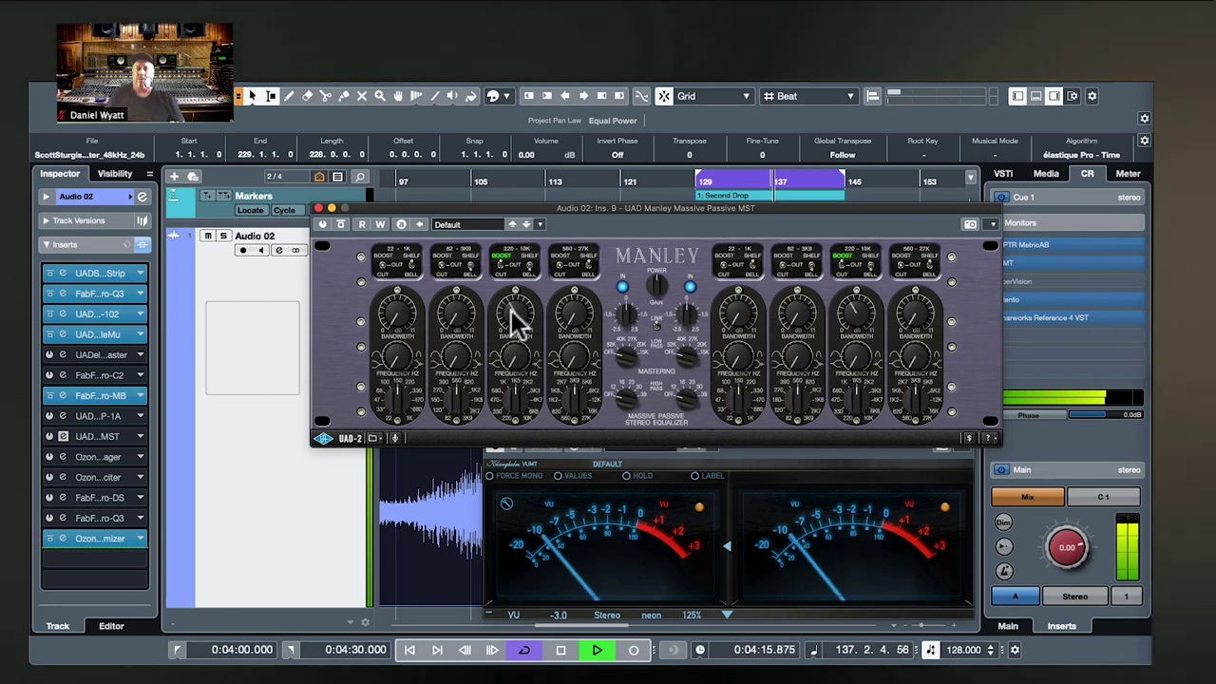
pyautogui.moveTo(511, 309); pyautogui.dragTo(516, 412)
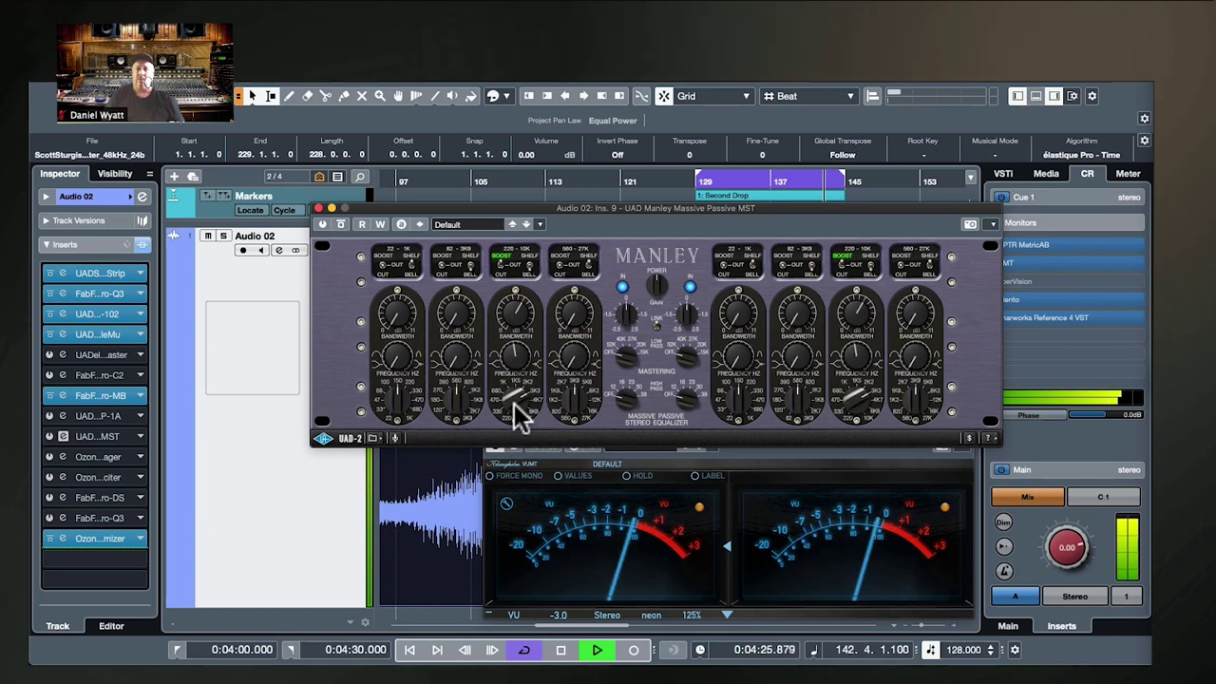
# Step: Compare the looped section with the Massive Passive bypassed and active, leaving the equalizer switched in
pyautogui.click(620, 288)
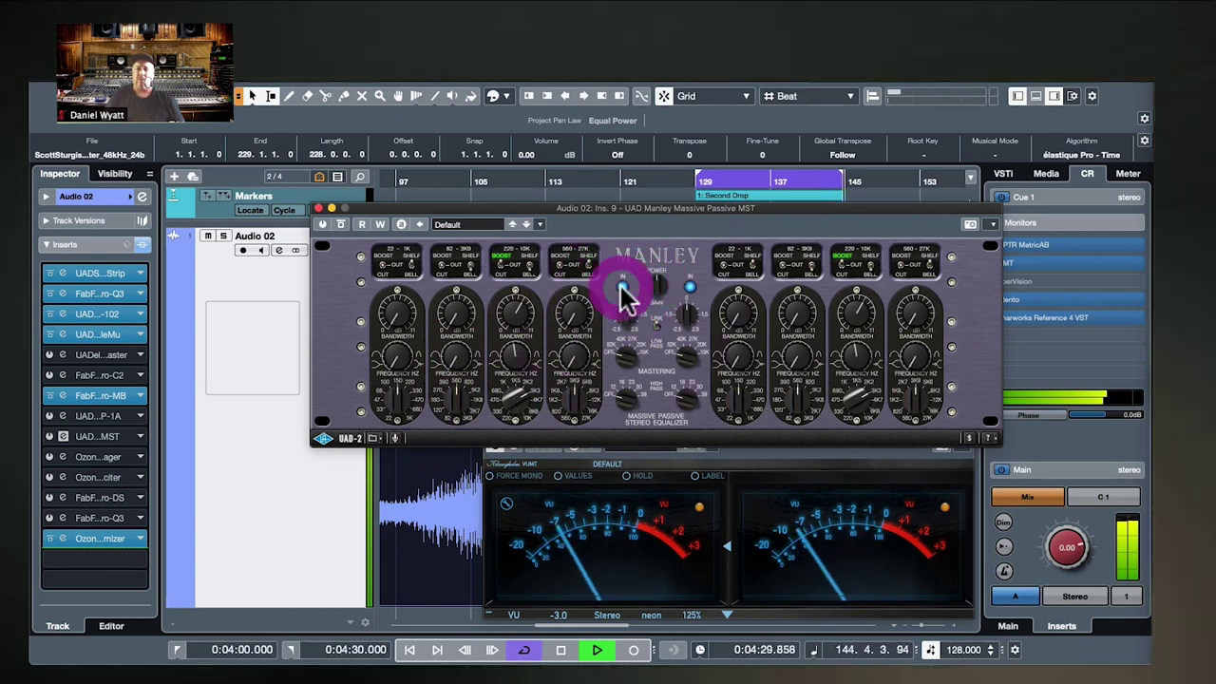
pyautogui.click(322, 225)
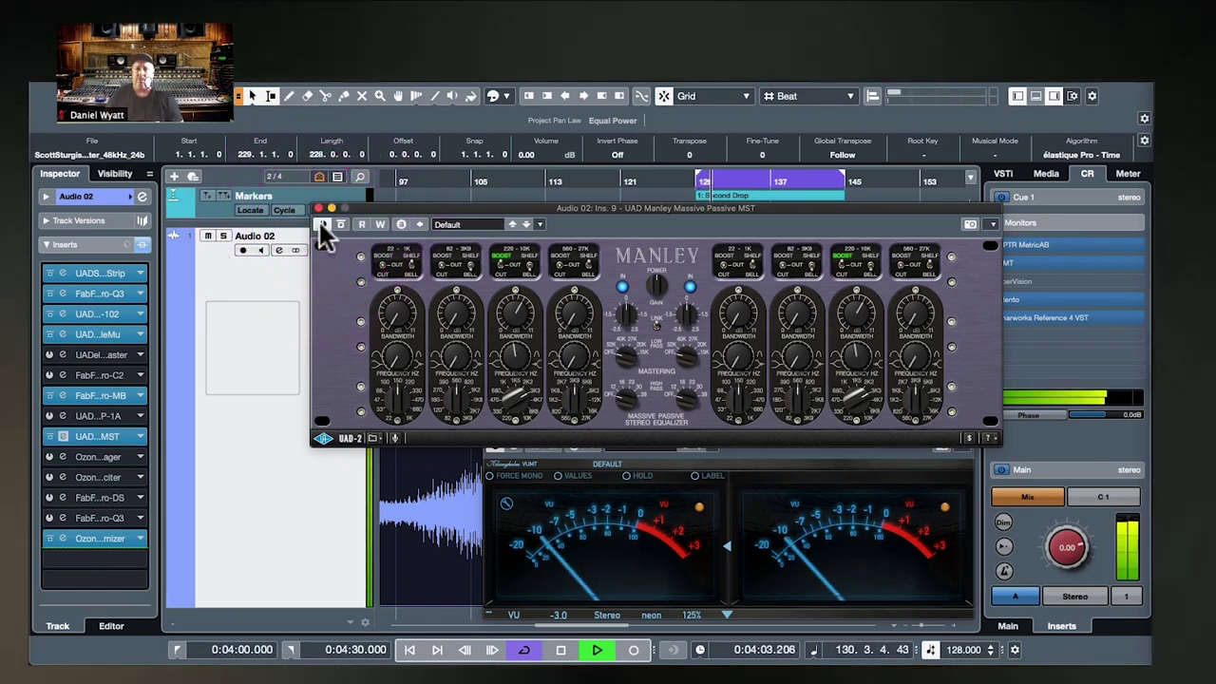
pyautogui.click(621, 285)
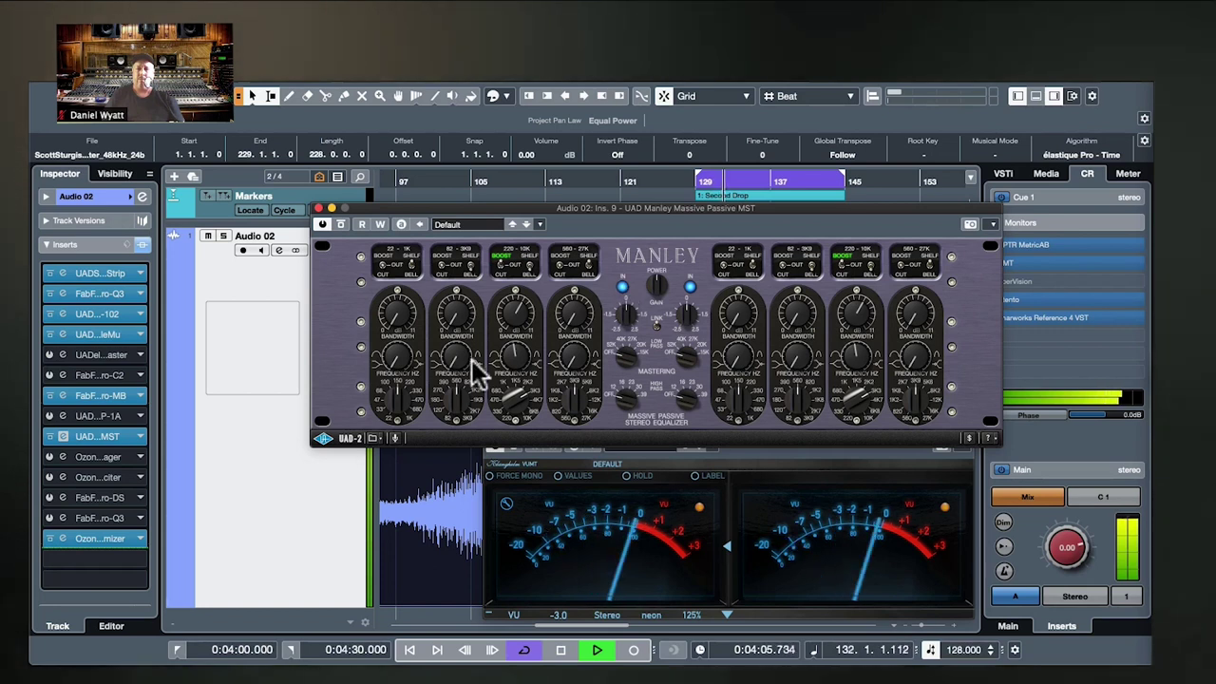
# Step: Fine-tune the frequency of the Massive Passive's boosted 220–10K band by ear while the loop plays
pyautogui.click(511, 390)
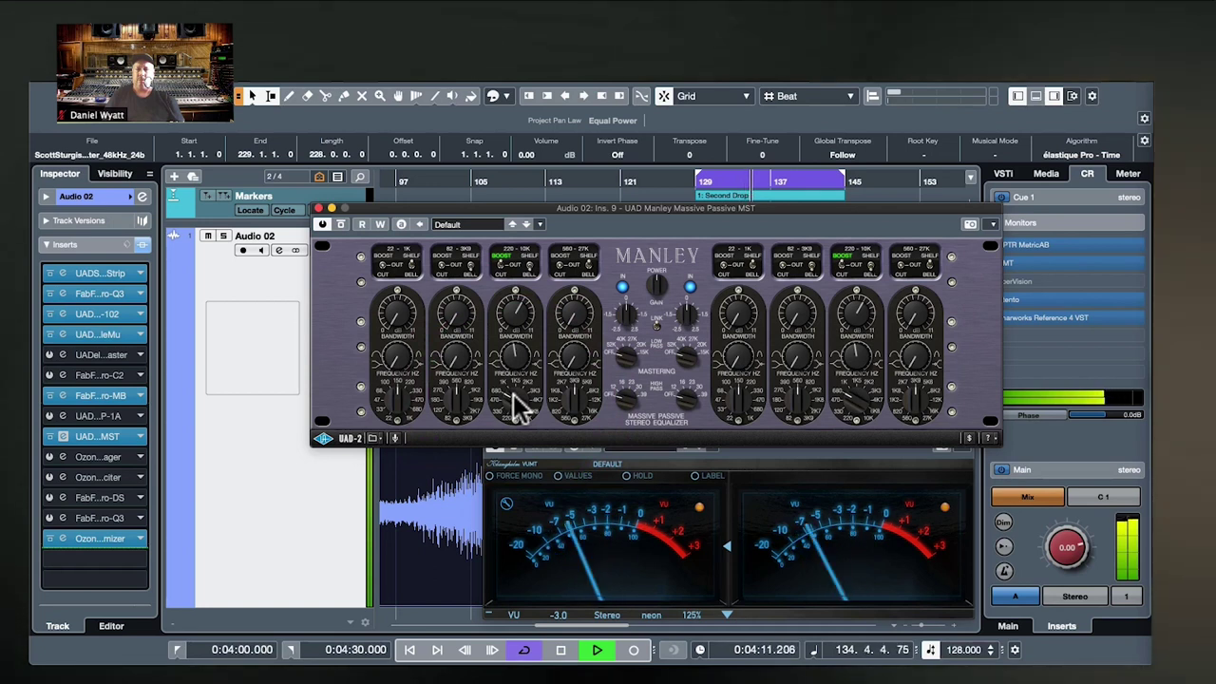
pyautogui.moveTo(510, 399); pyautogui.dragTo(513, 406)
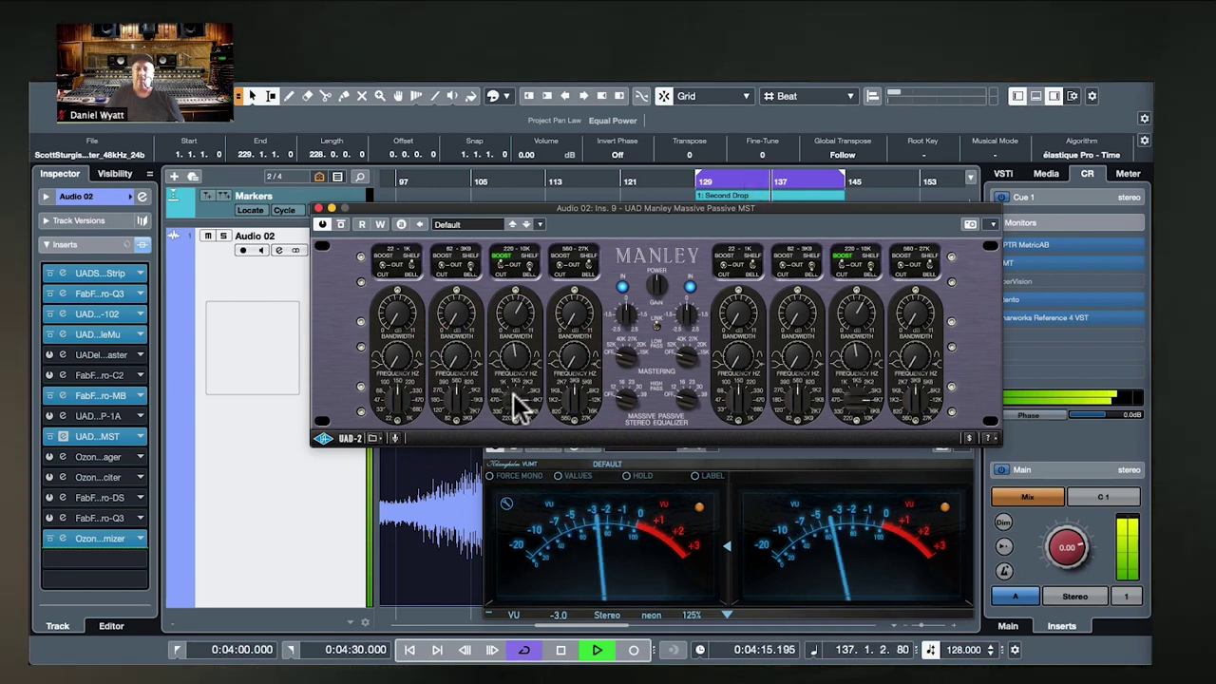
pyautogui.scroll(-2, 513, 406)
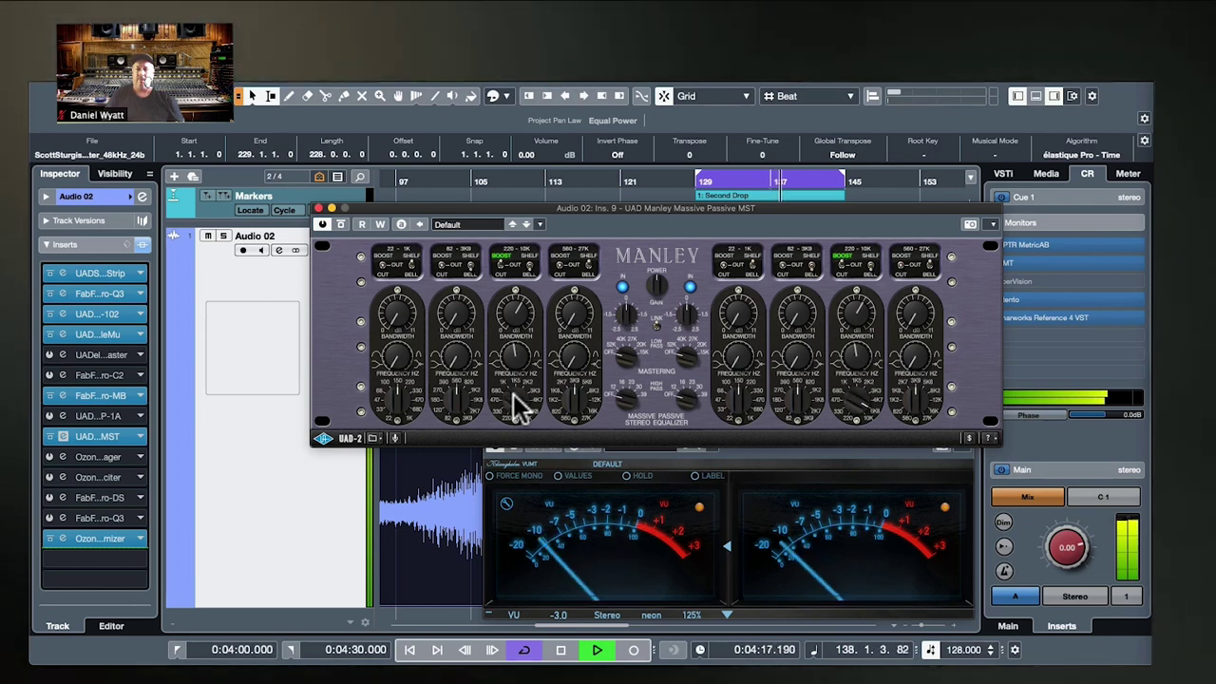
# Step: Switch the Massive Passive channels out and in twice to audition the 220–10K boost, ending with them in
pyautogui.click(620, 285)
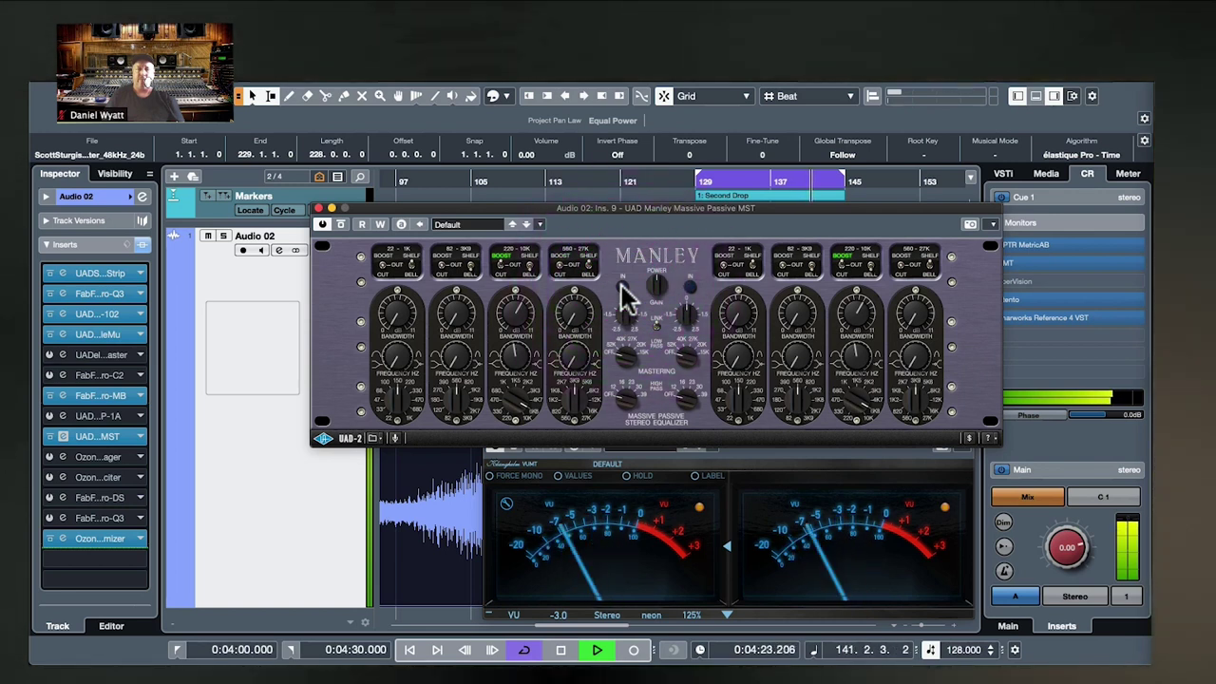
pyautogui.click(621, 287)
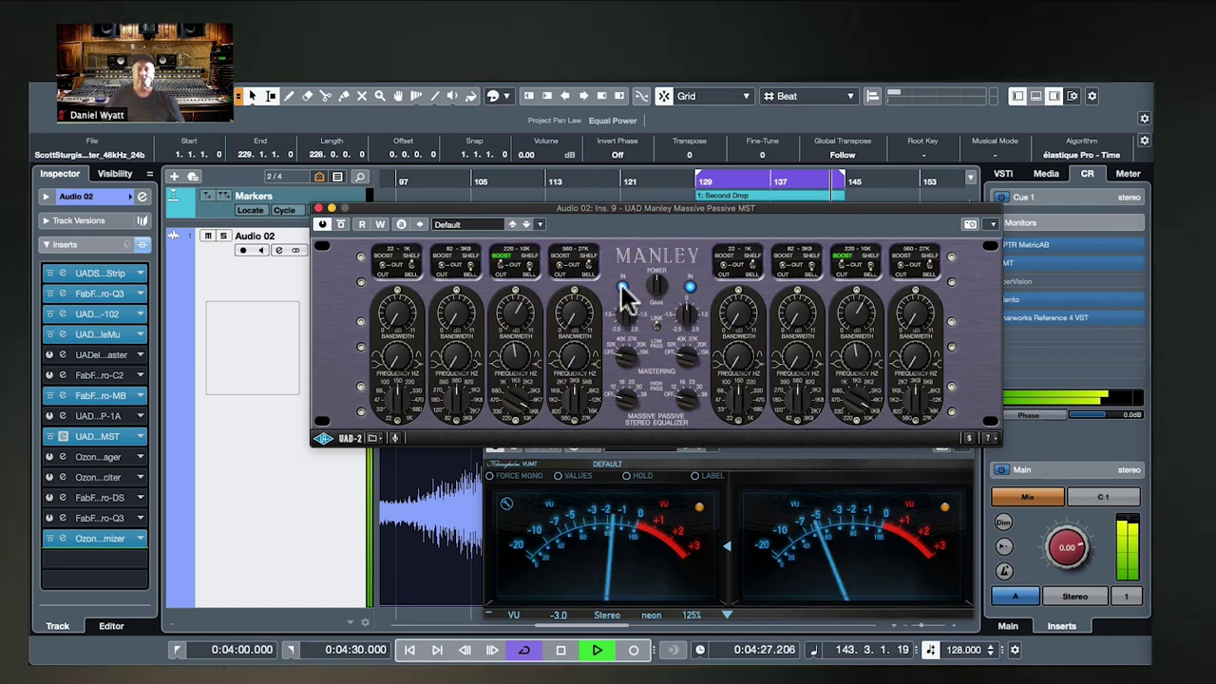
pyautogui.click(621, 288)
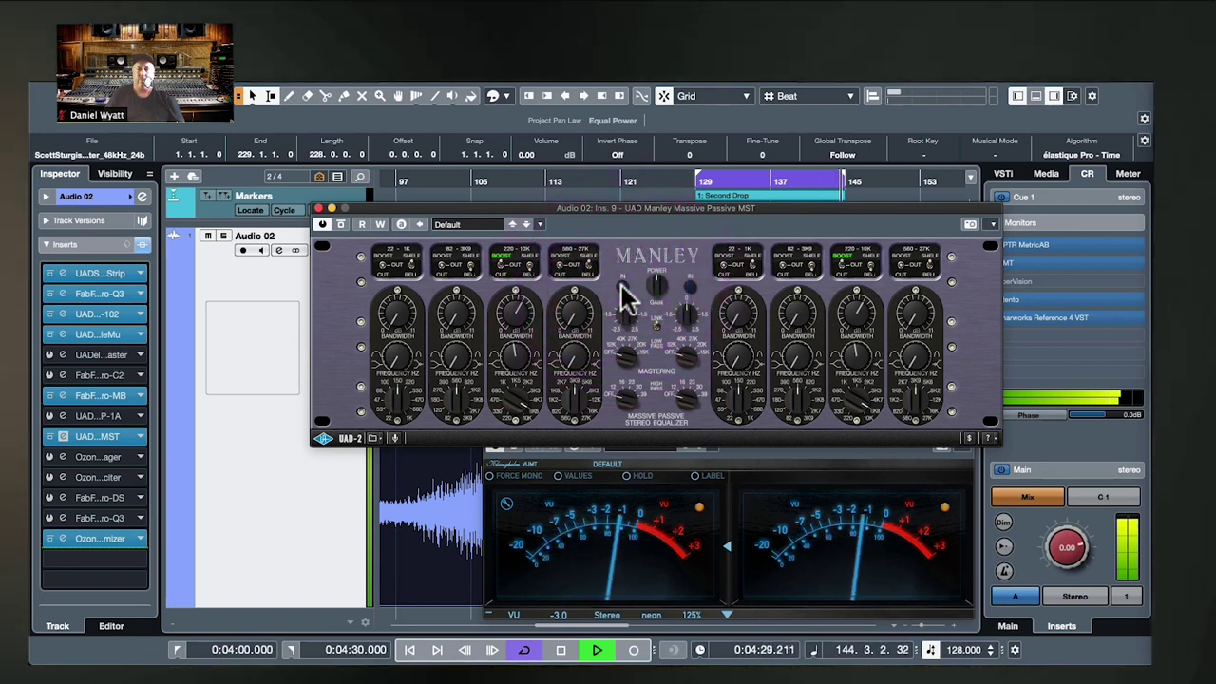
pyautogui.click(622, 290)
# Step: Set the Massive Passive's 560–27K band to Boost and adjust its gain, bandwidth and frequency by ear
pyautogui.click(559, 244)
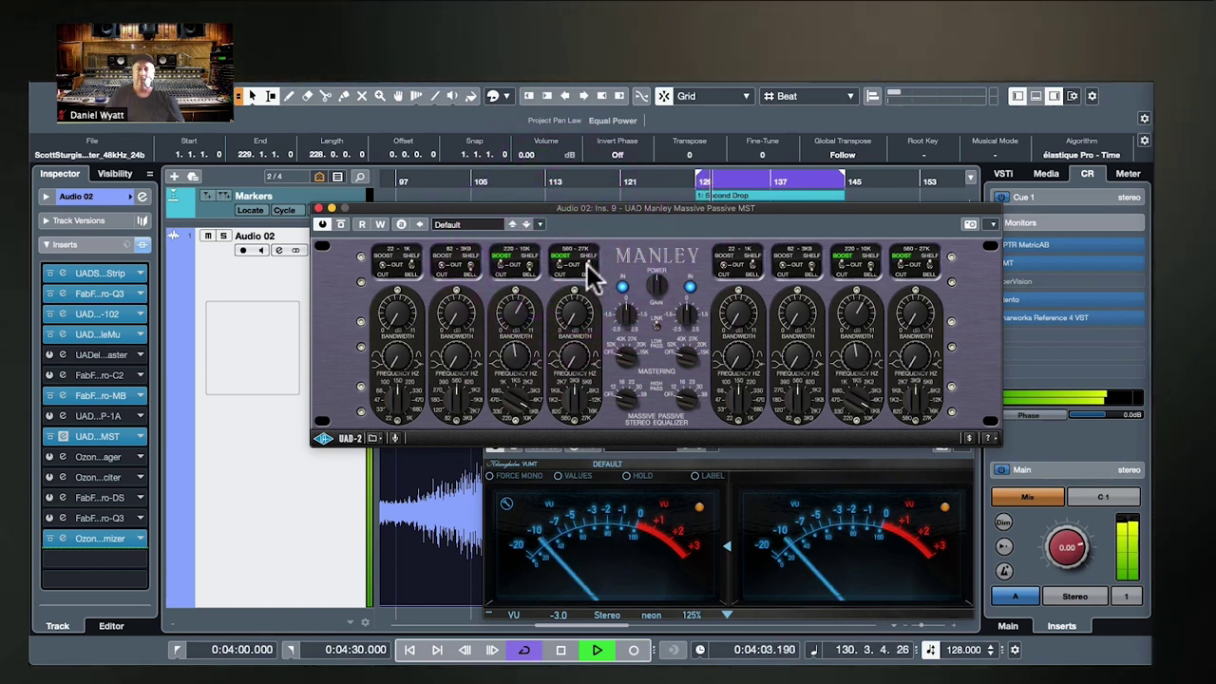
pyautogui.click(571, 317)
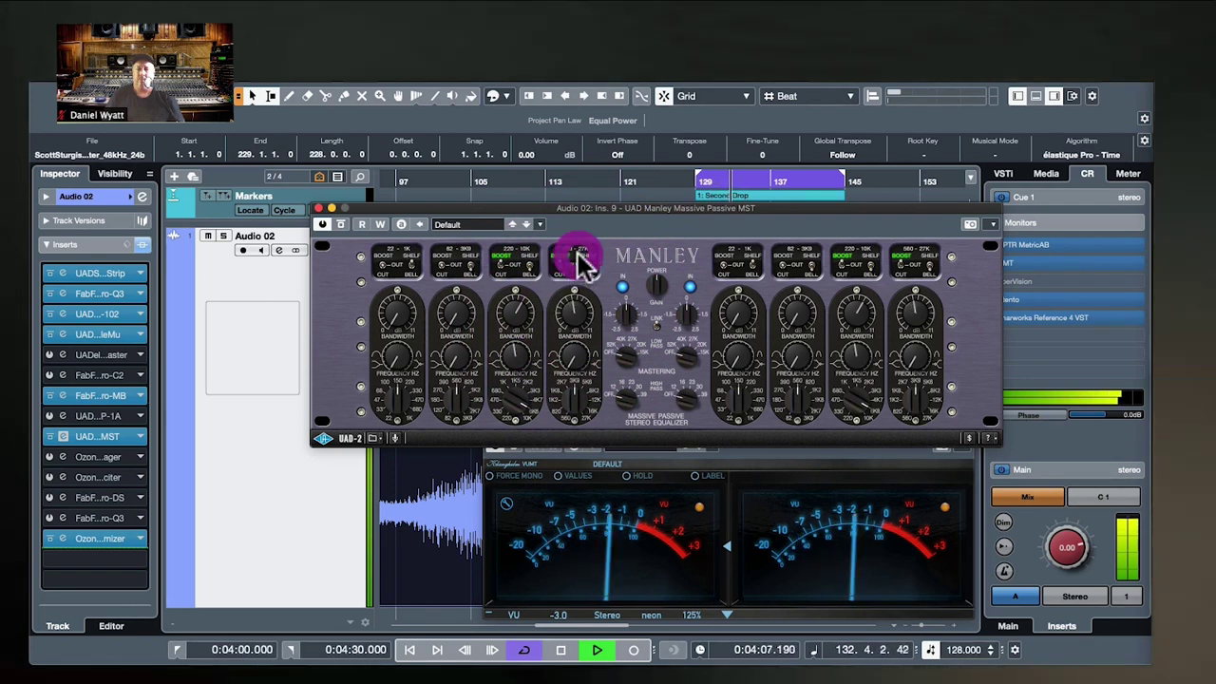
pyautogui.click(568, 401)
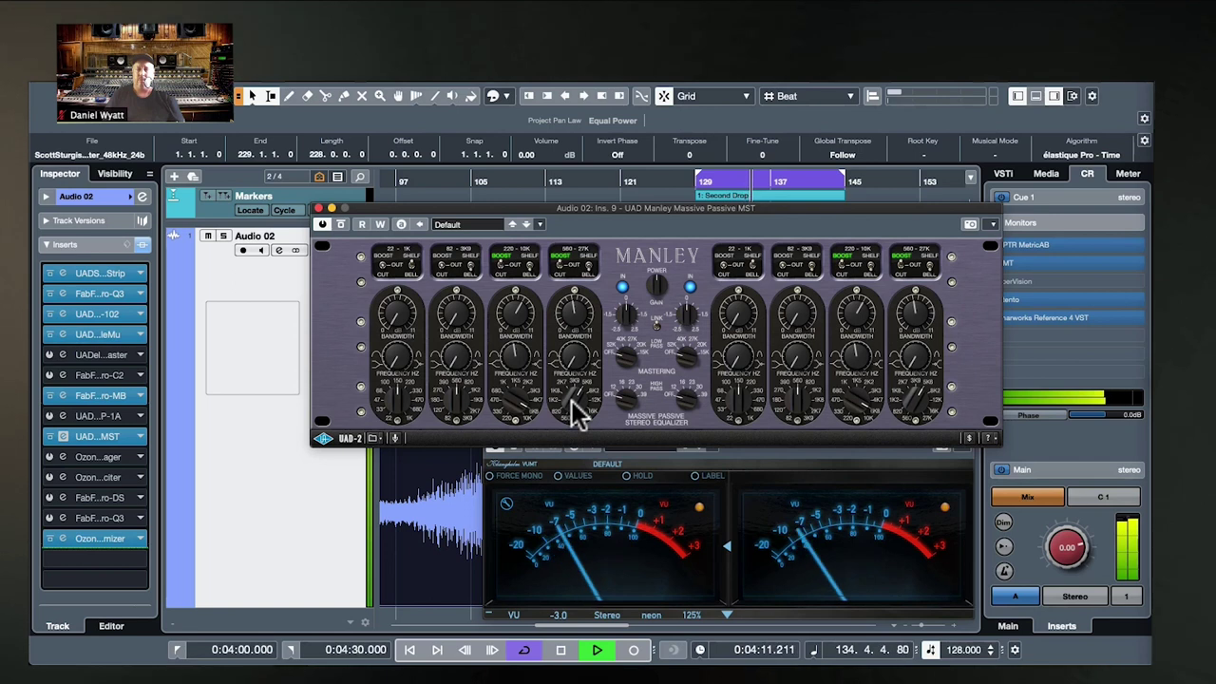
pyautogui.click(577, 410)
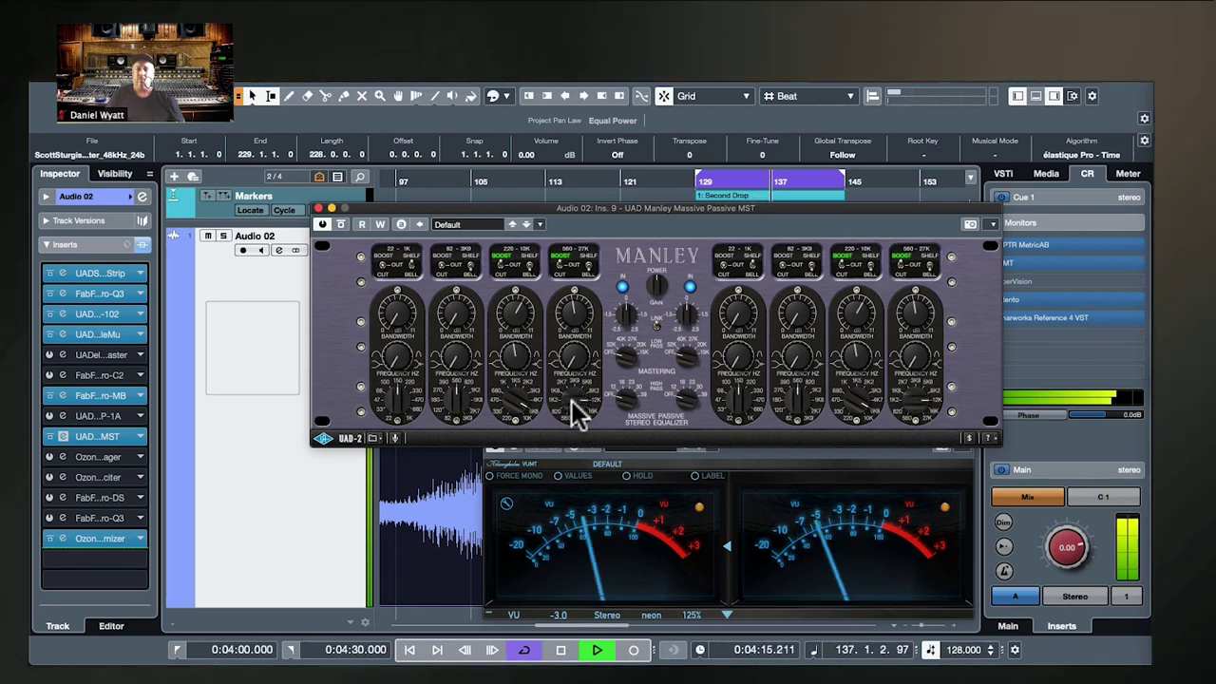
pyautogui.click(577, 411)
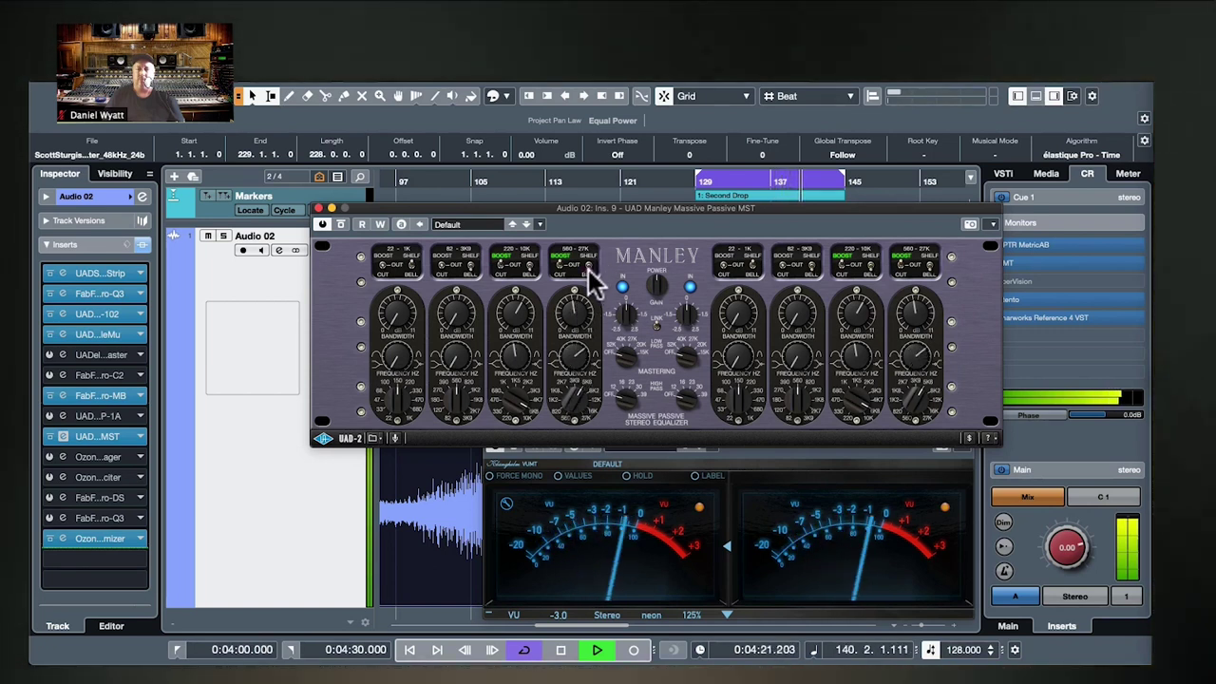
pyautogui.click(576, 312)
pyautogui.click(572, 319)
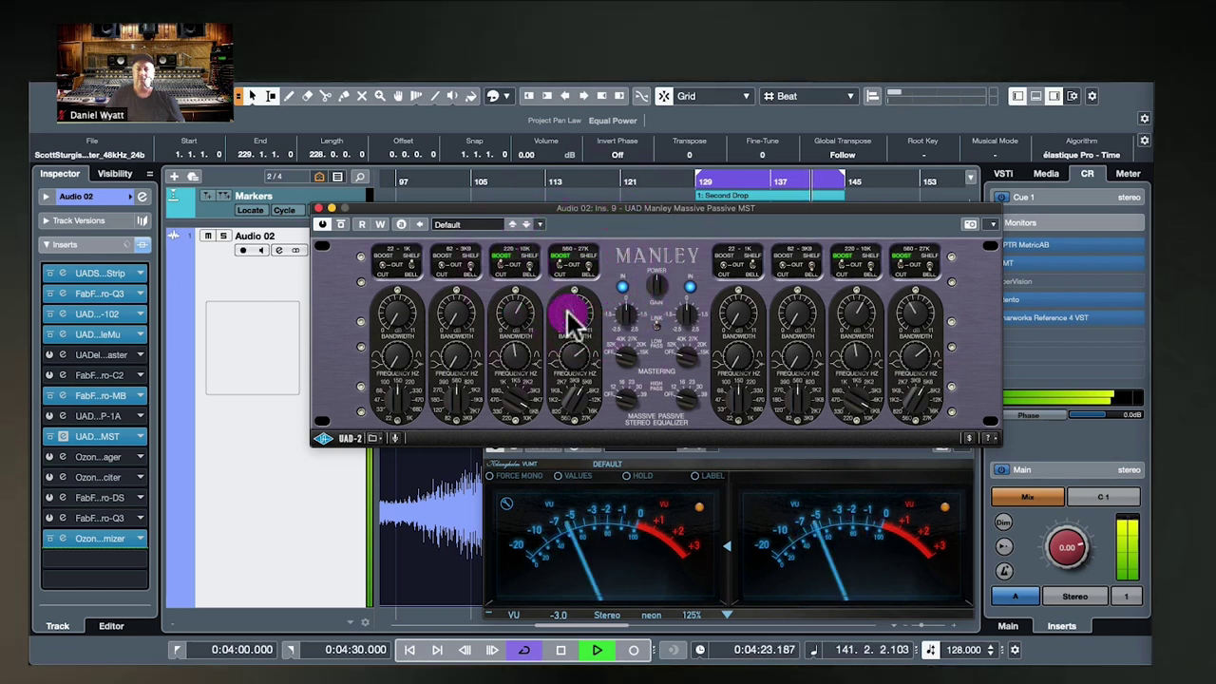
# Step: Compare the combined 220–10K and 560–27K boosts against the bypassed sound, leaving both Massive Passive channels in
pyautogui.click(622, 287)
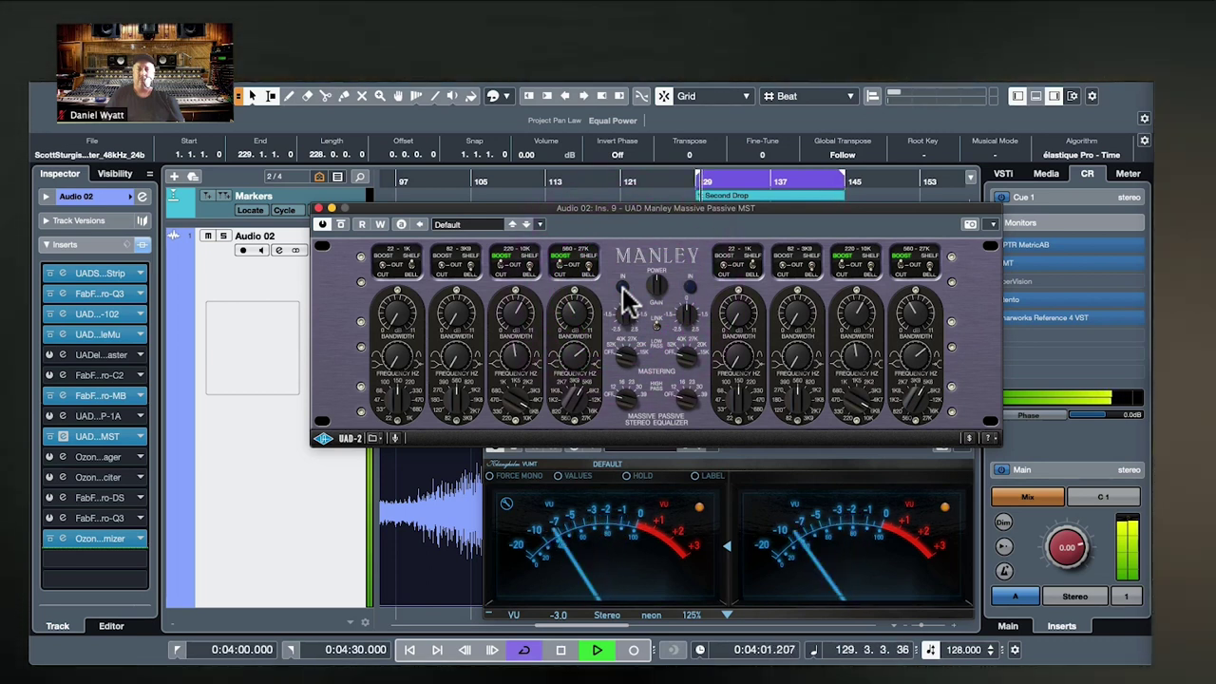
pyautogui.click(623, 287)
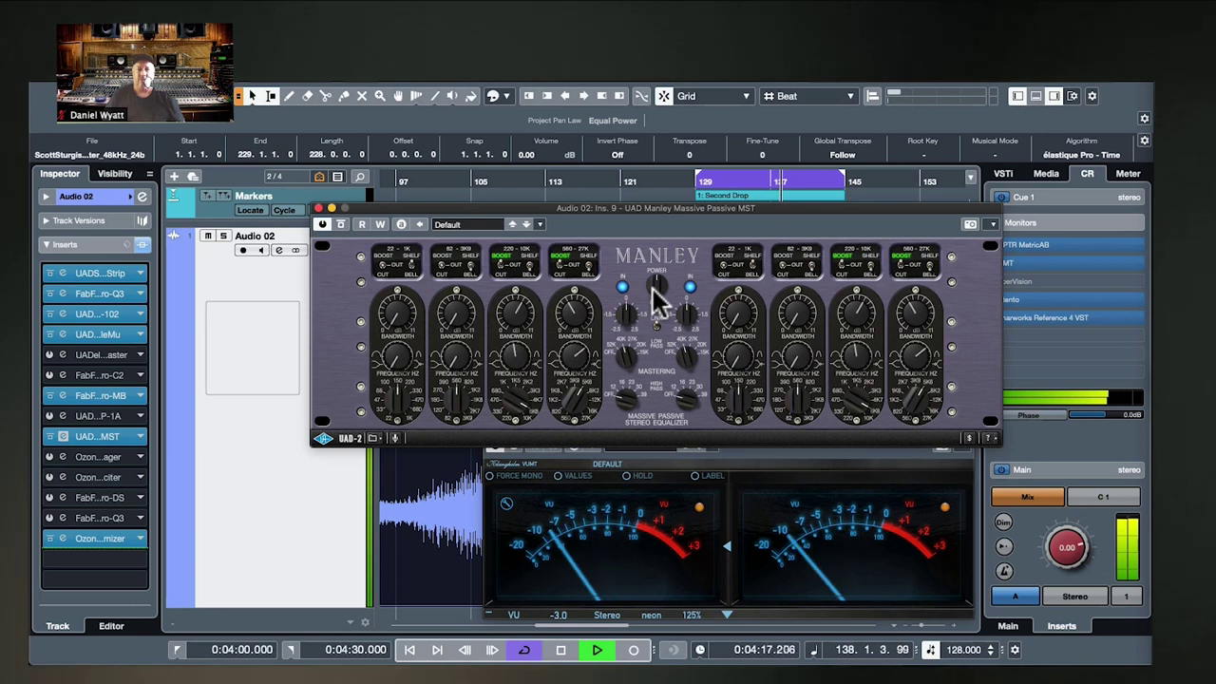
pyautogui.click(654, 287)
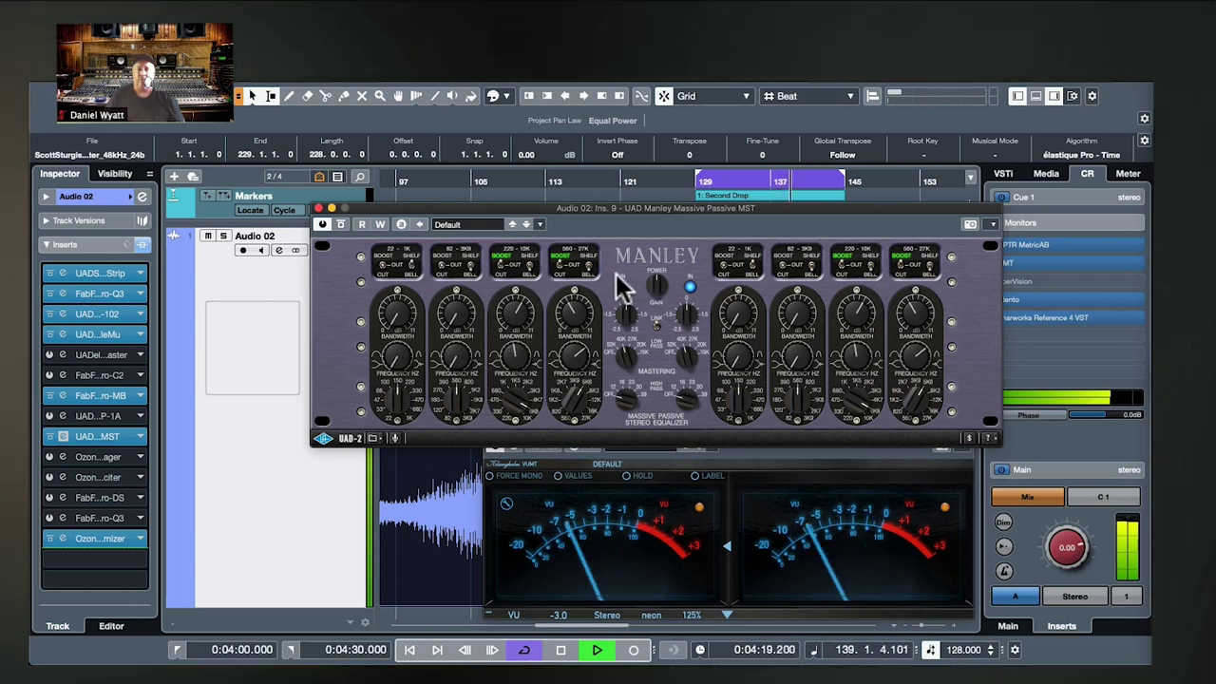
pyautogui.click(621, 283)
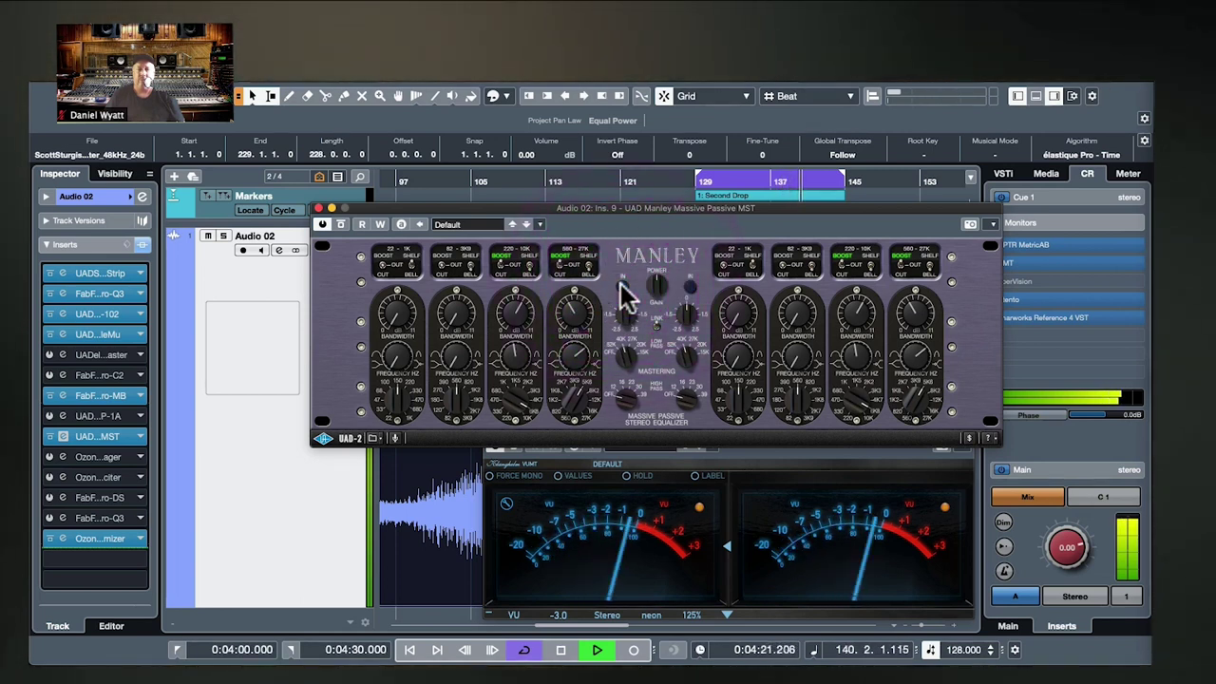
pyautogui.click(620, 284)
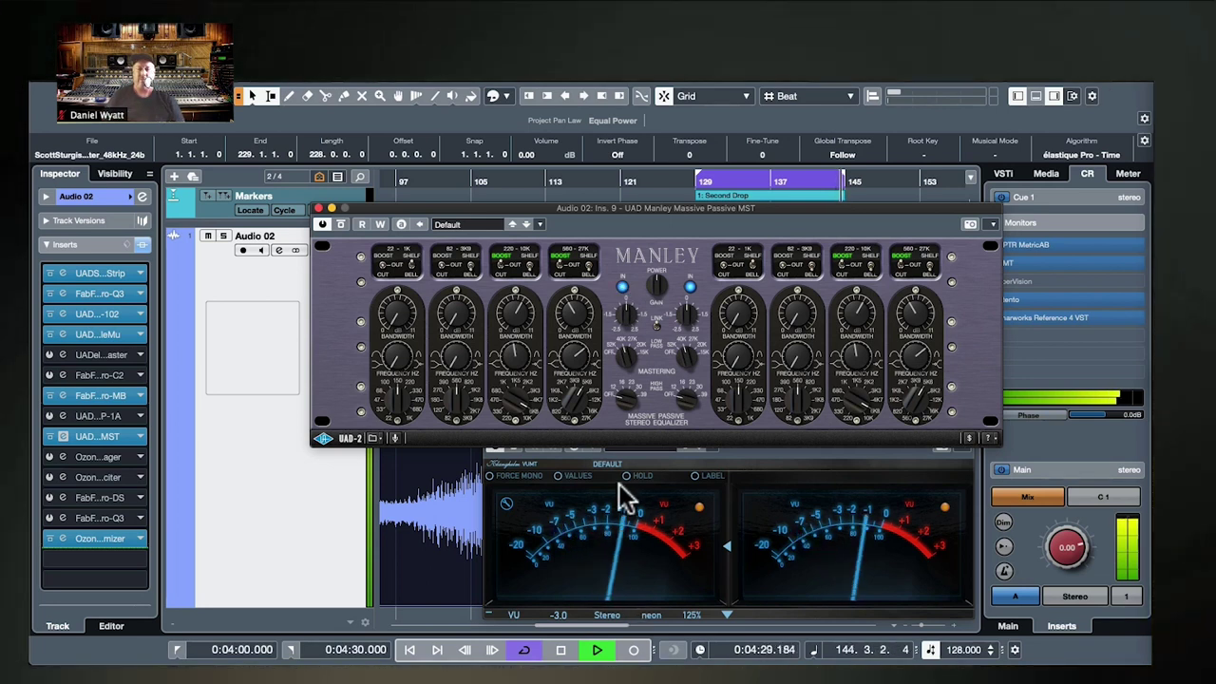
# Step: Stop playback, view the UAD Manley Variable Mu settings on Audio 02, and close that plug-in window
pyautogui.press('space')
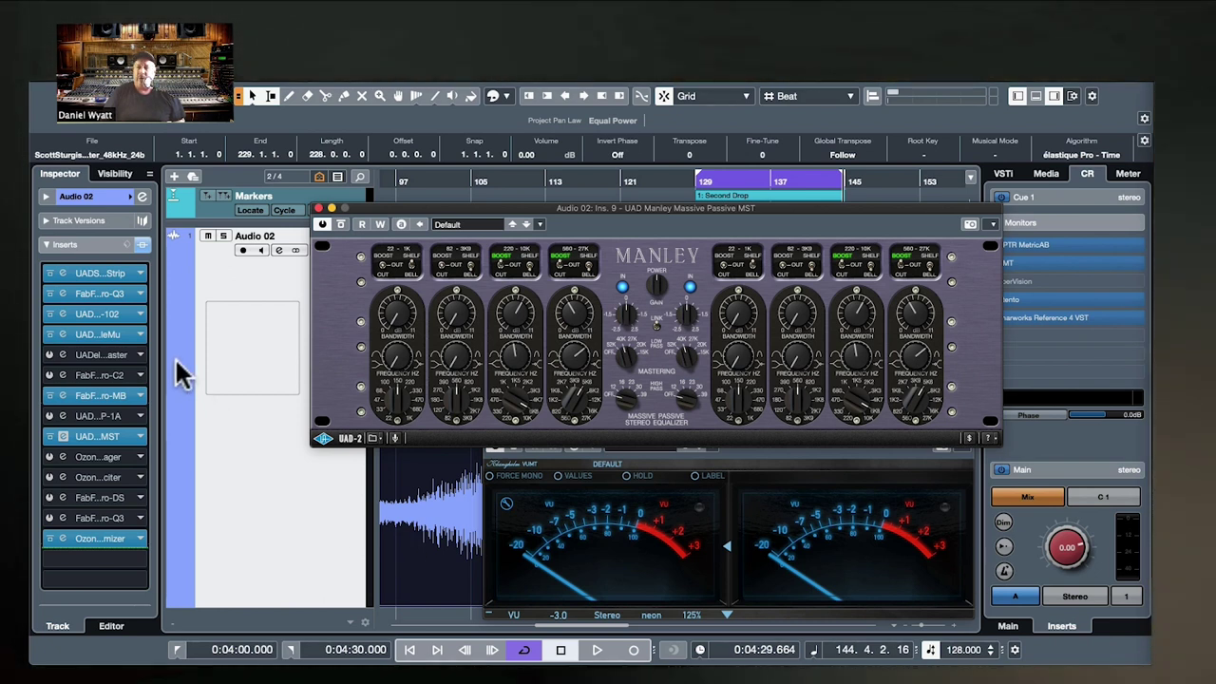
pyautogui.click(102, 333)
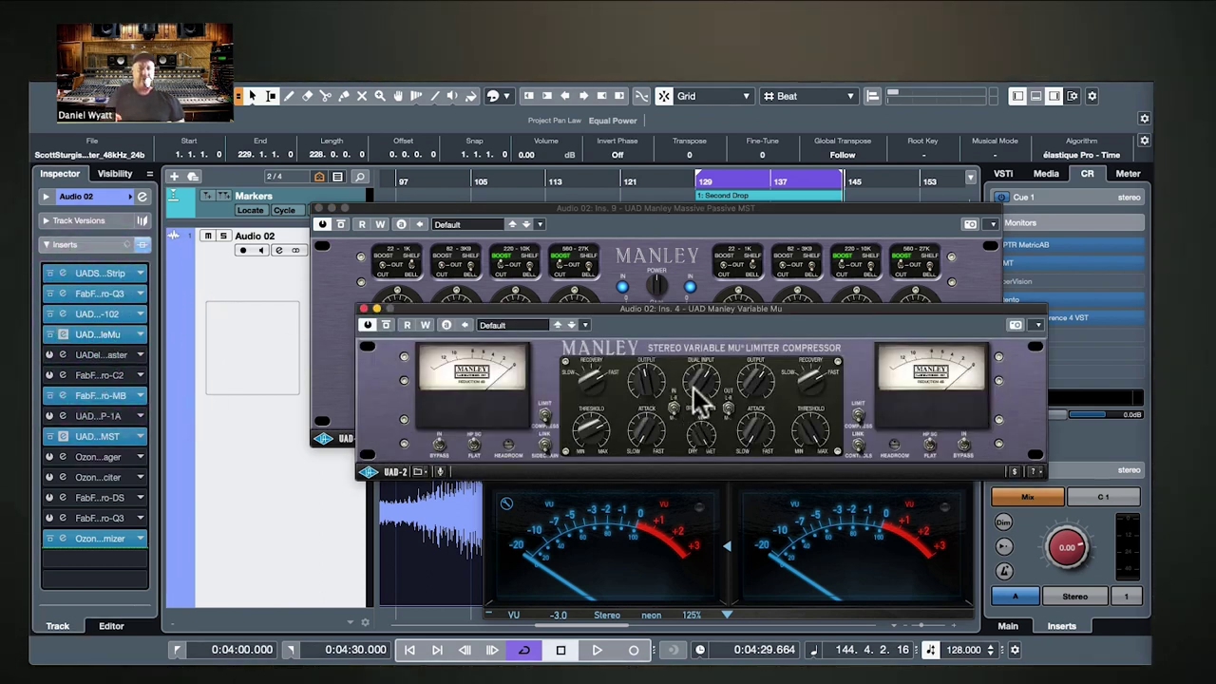
pyautogui.click(361, 308)
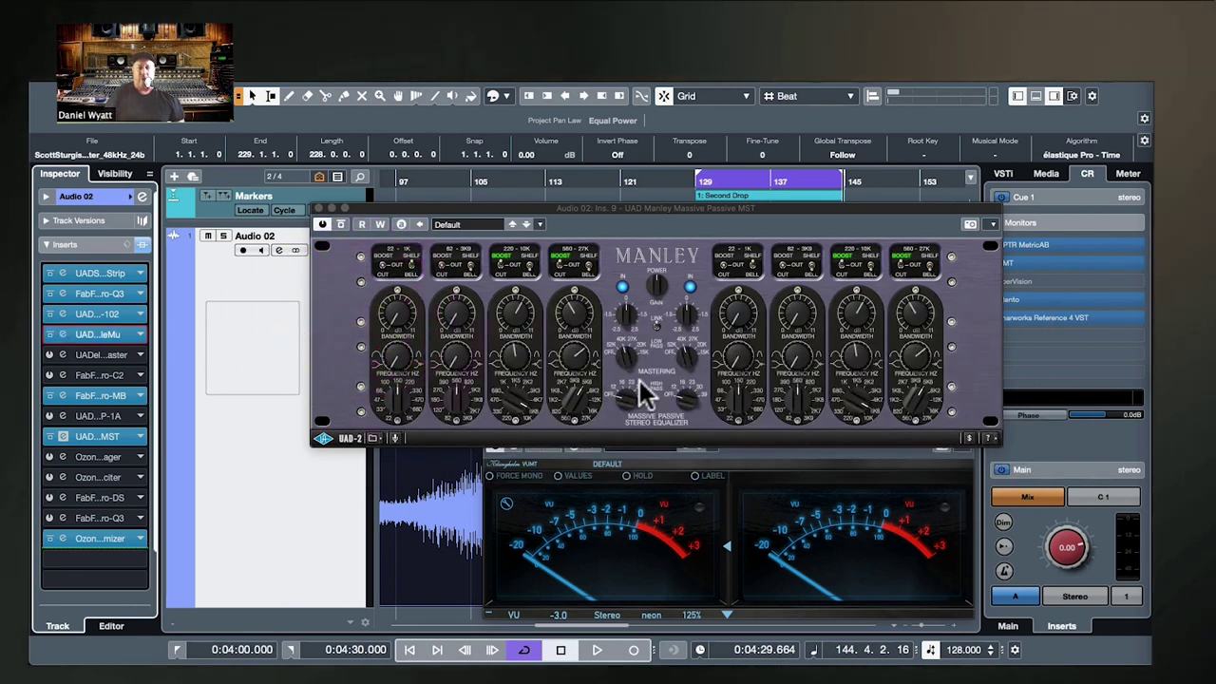